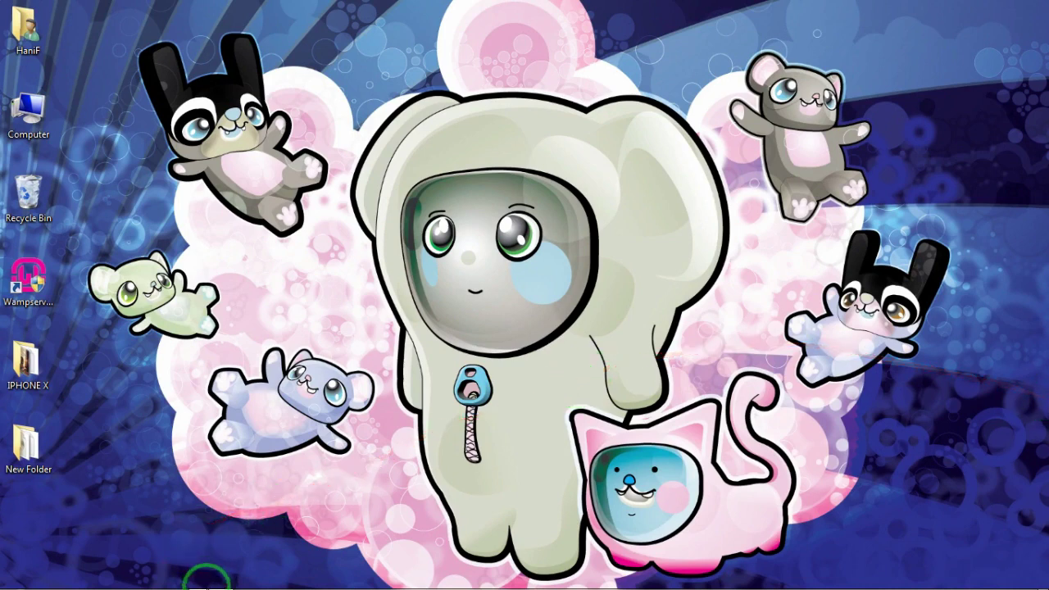
Bring Chrome forward and open the movieskhorbd live blog in a new tab
{"action": "left_click", "coordinate": [211, 575]}
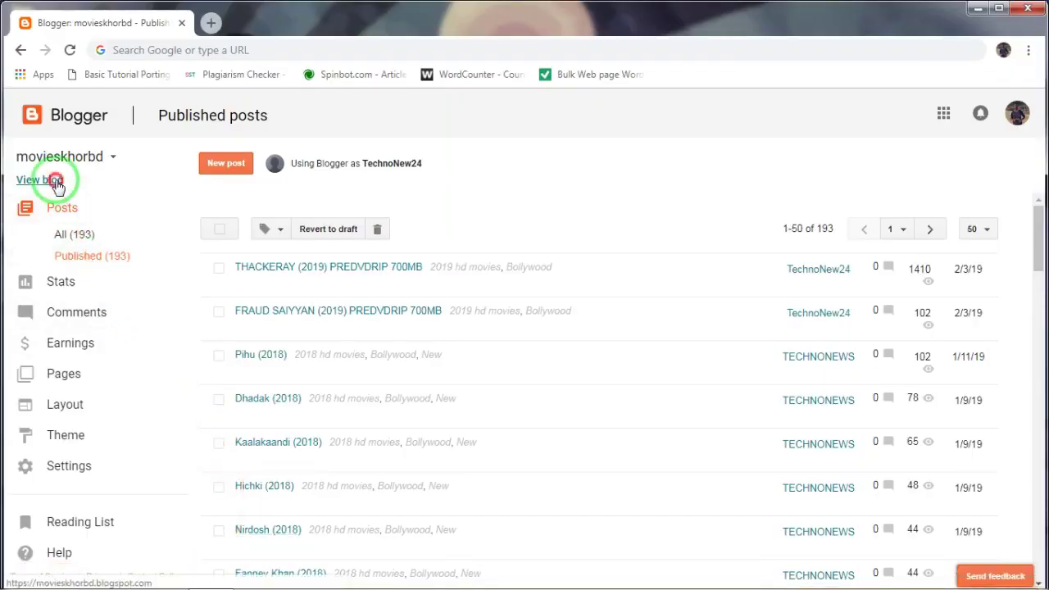
{"action": "left_click", "coordinate": [56, 181]}
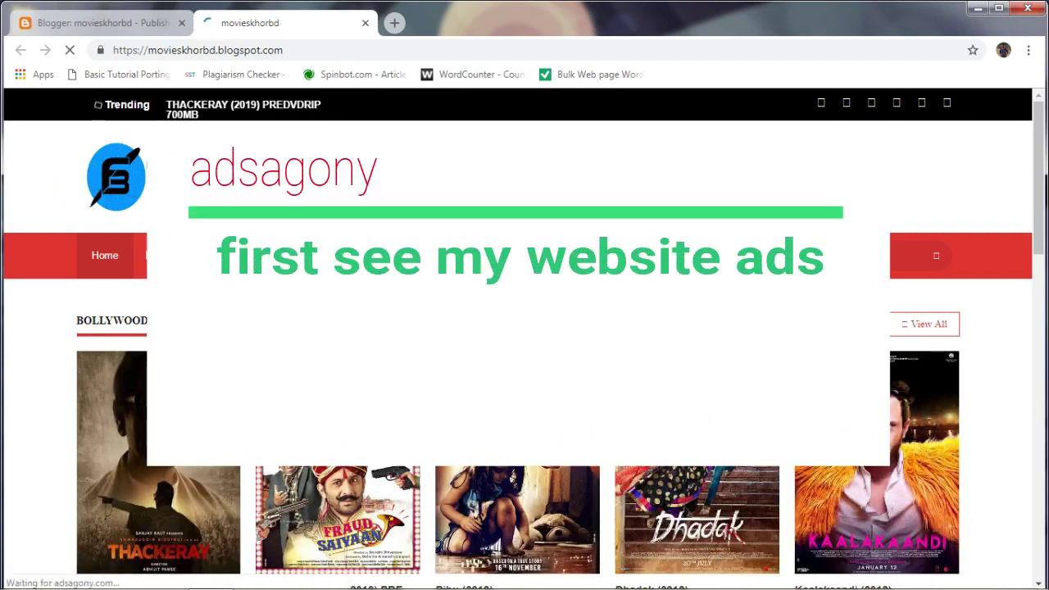
Load the movieskhorbd homepage and scroll through the poster rows to the footer and back
{"action": "left_click", "coordinate": [344, 243]}
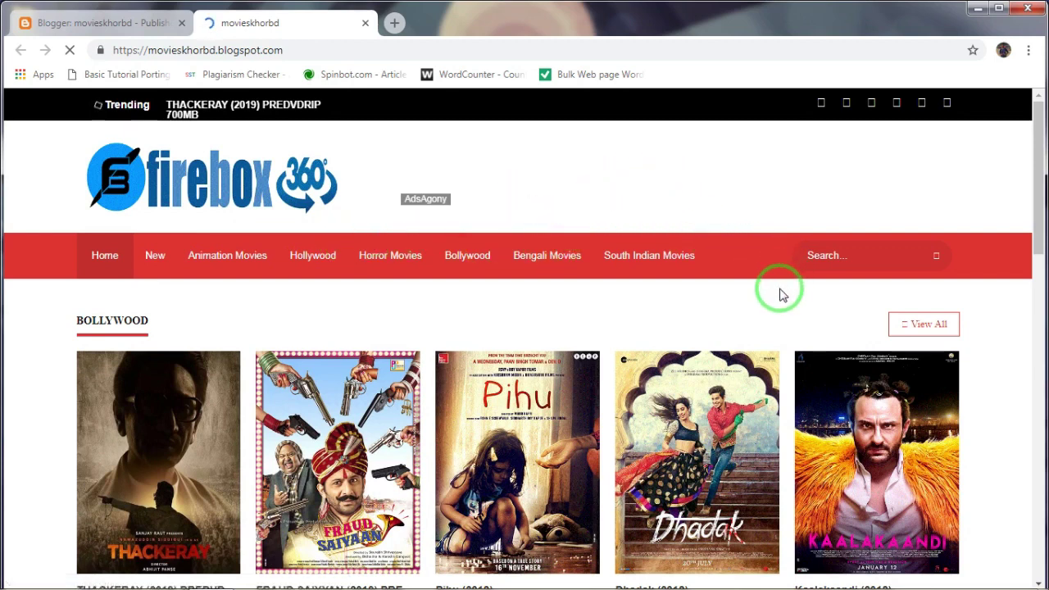
{"action": "scroll", "coordinate": [780, 295], "scroll_direction": "down", "scroll_amount": 10}
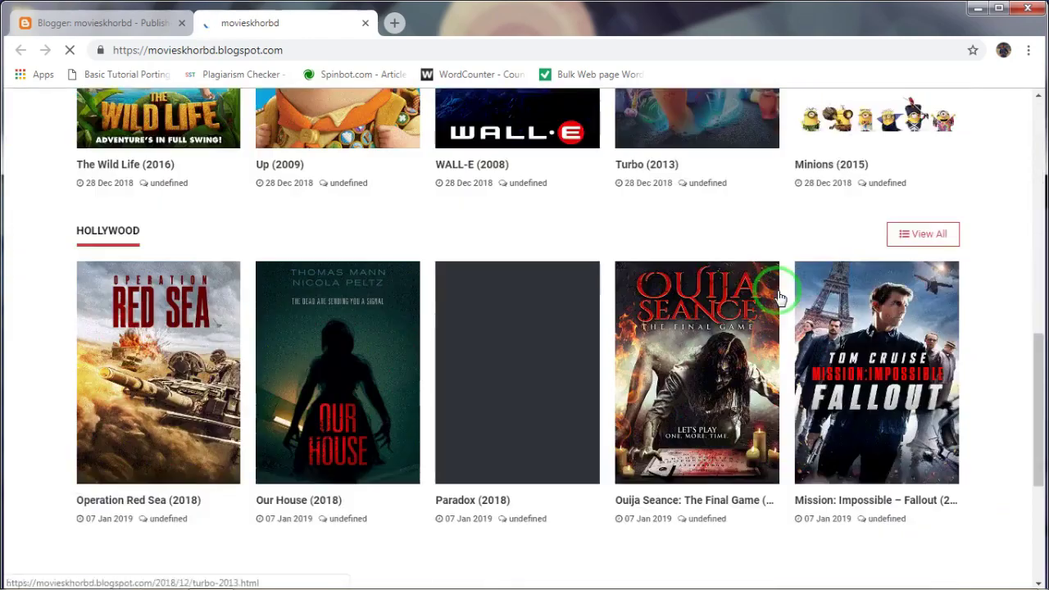
{"action": "scroll", "coordinate": [780, 296], "scroll_direction": "down", "scroll_amount": 4}
{"action": "scroll", "coordinate": [781, 296], "scroll_direction": "up", "scroll_amount": 14}
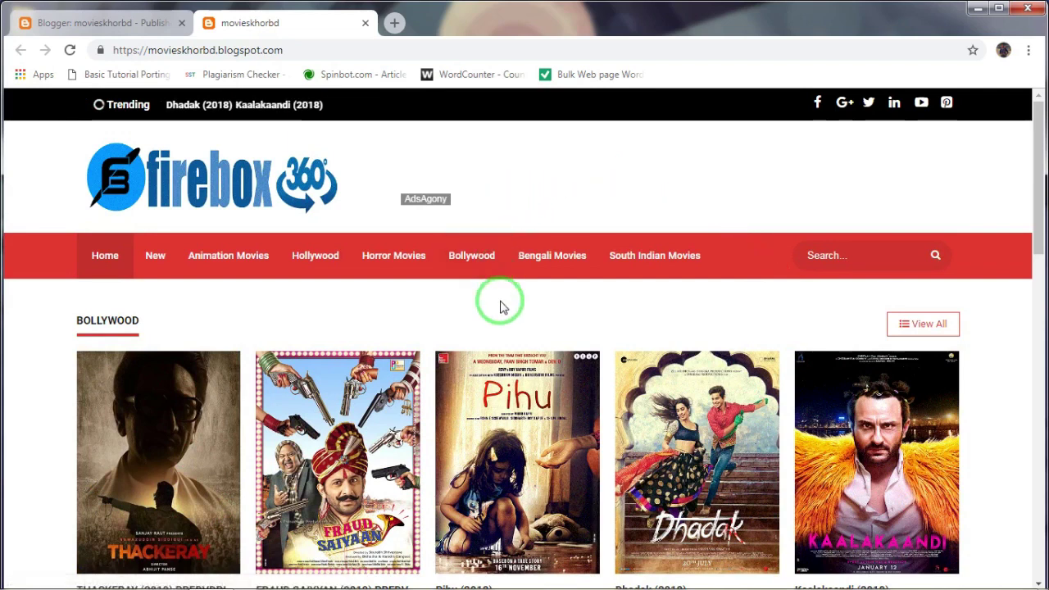
{"action": "scroll", "coordinate": [606, 319], "scroll_direction": "down", "scroll_amount": 9}
{"action": "scroll", "coordinate": [623, 332], "scroll_direction": "down", "scroll_amount": 5}
Open the Ouija Seance: The Final Game post and close the pop-up ad tabs
{"action": "left_click", "coordinate": [658, 212]}
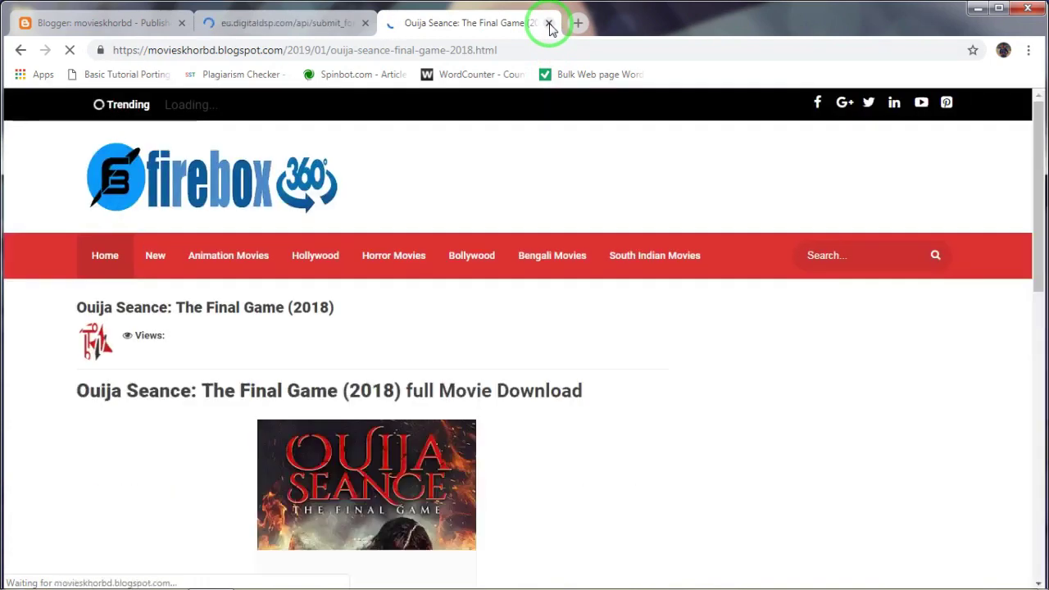
{"action": "left_click", "coordinate": [365, 23]}
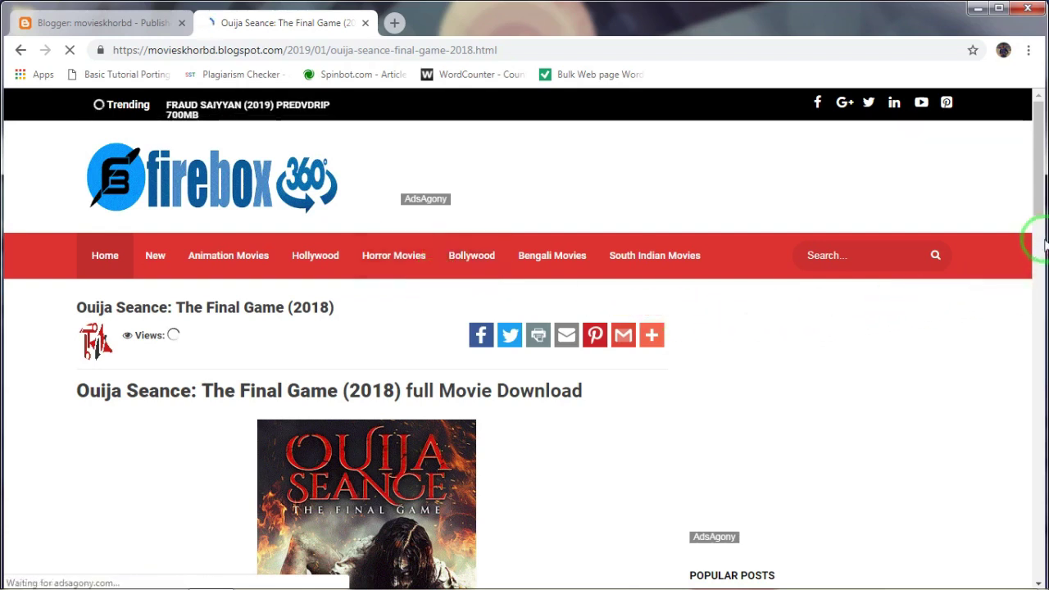
{"action": "left_click", "coordinate": [1038, 209]}
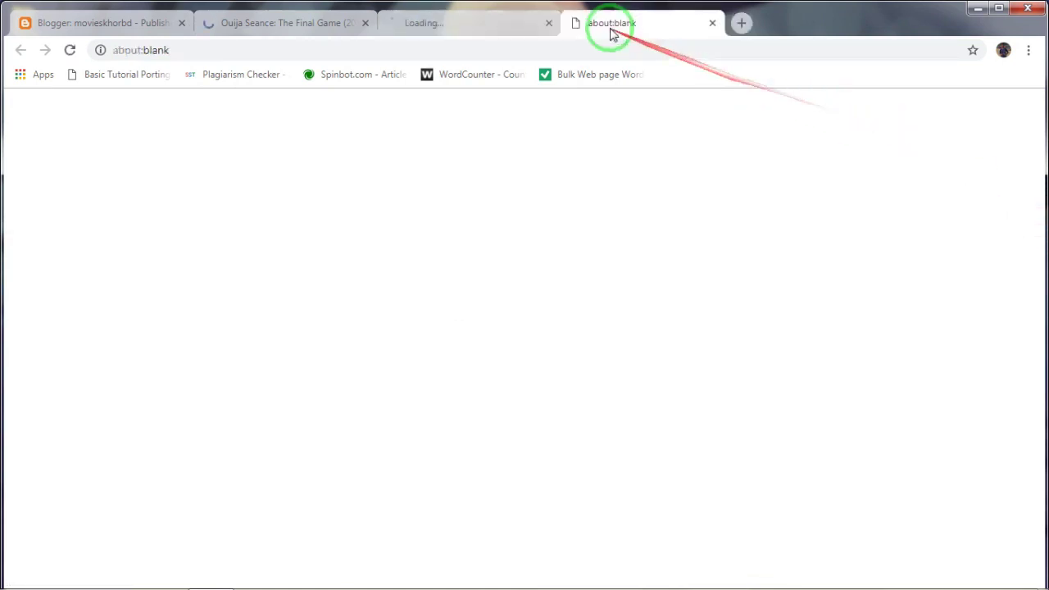
{"action": "left_click", "coordinate": [732, 23]}
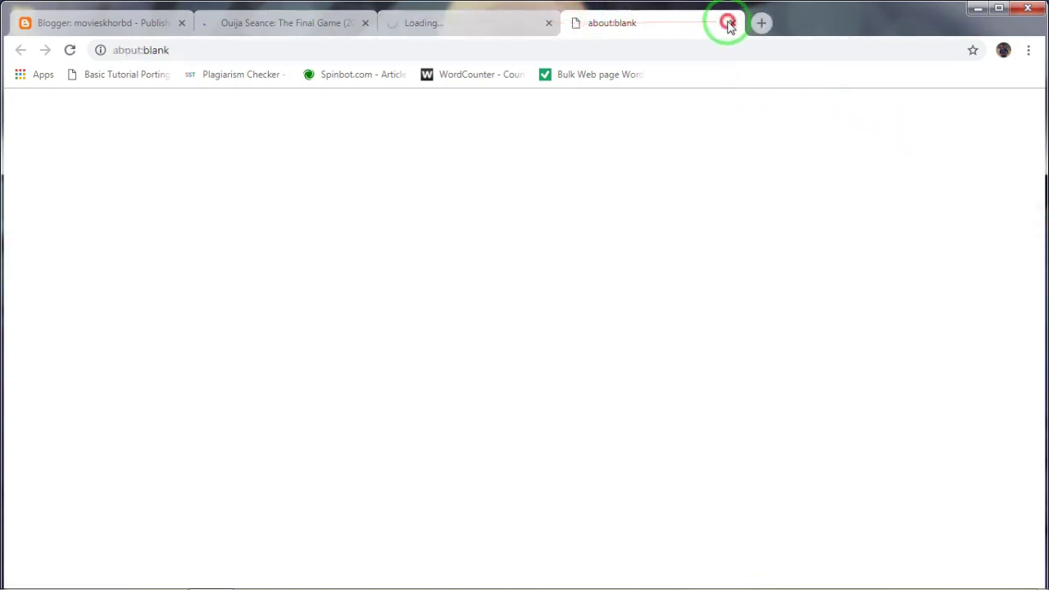
{"action": "left_click", "coordinate": [549, 23]}
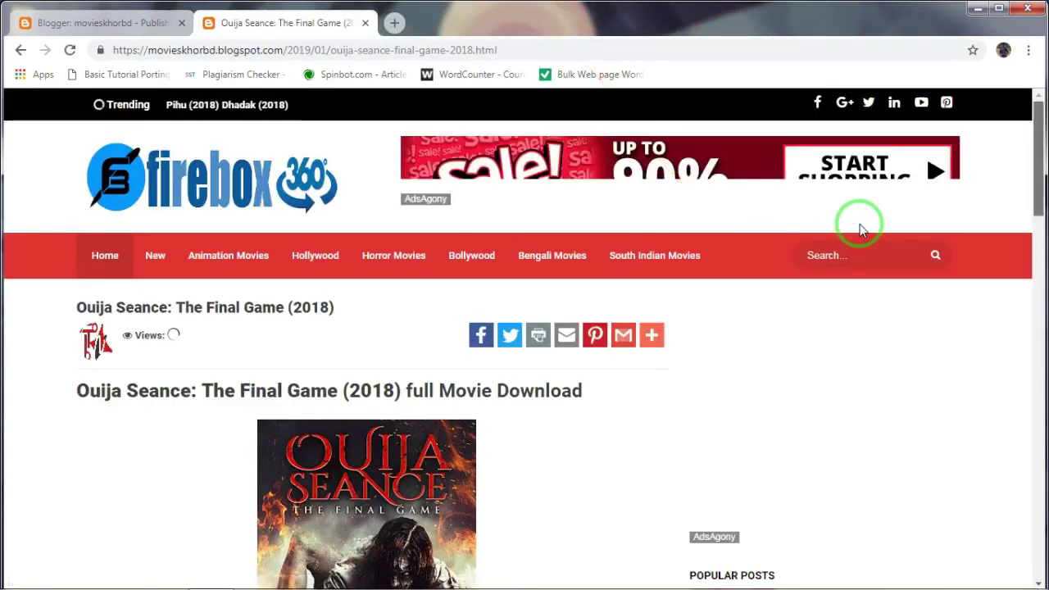
Scroll through the post's banner, side and footer ads, then open a blank tab
{"action": "scroll", "coordinate": [1024, 199], "scroll_direction": "down", "scroll_amount": 1}
{"action": "scroll", "coordinate": [1024, 200], "scroll_direction": "up", "scroll_amount": 1}
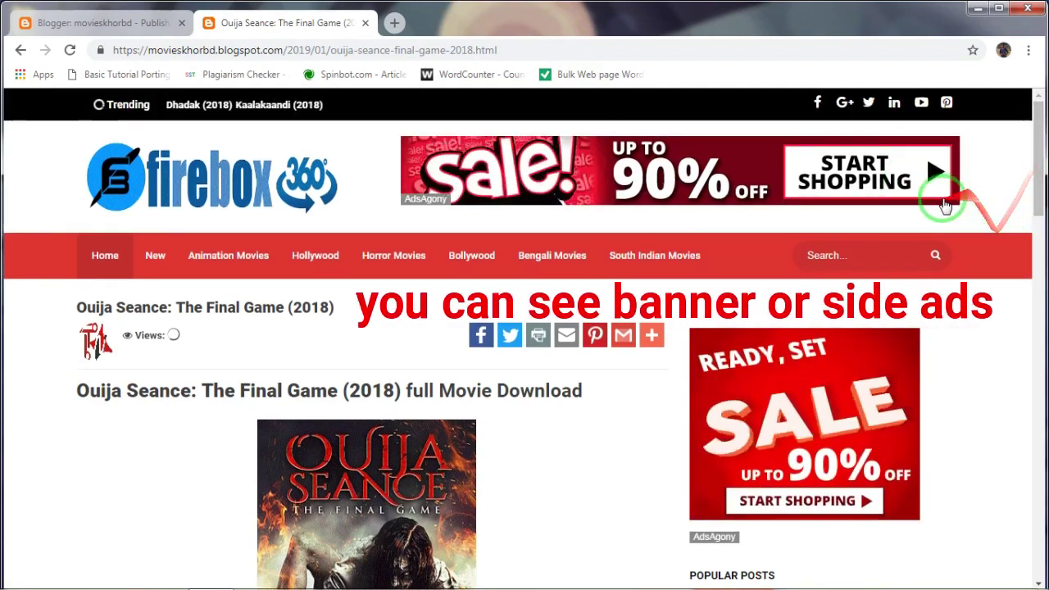
{"action": "left_click", "coordinate": [1039, 192]}
{"action": "left_click_drag", "start_coordinate": [1038, 192], "coordinate": [1031, 206]}
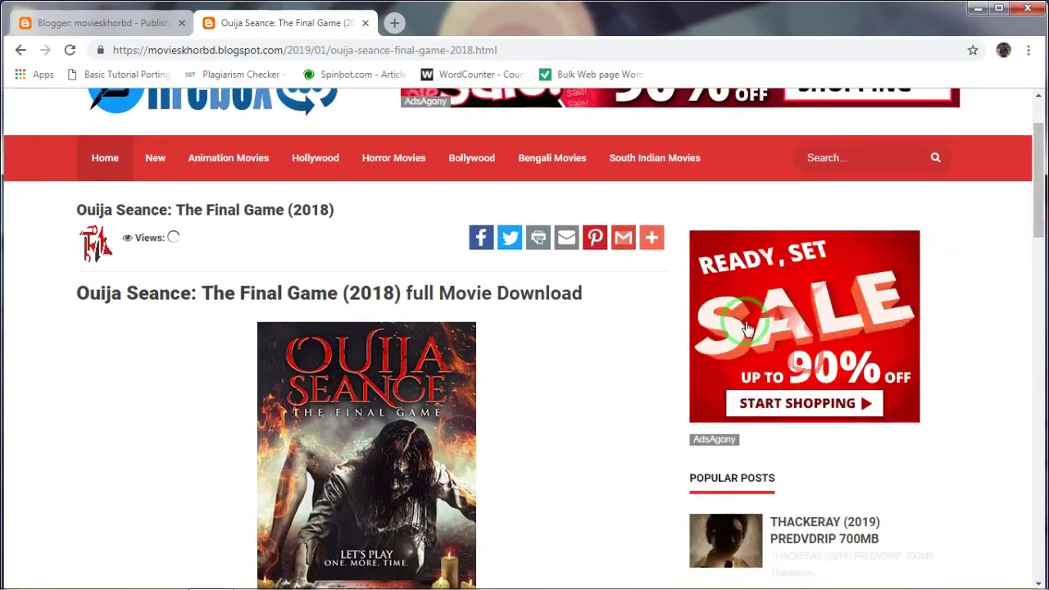
{"action": "left_click_drag", "start_coordinate": [1033, 206], "coordinate": [1025, 565]}
{"action": "left_click", "coordinate": [138, 441]}
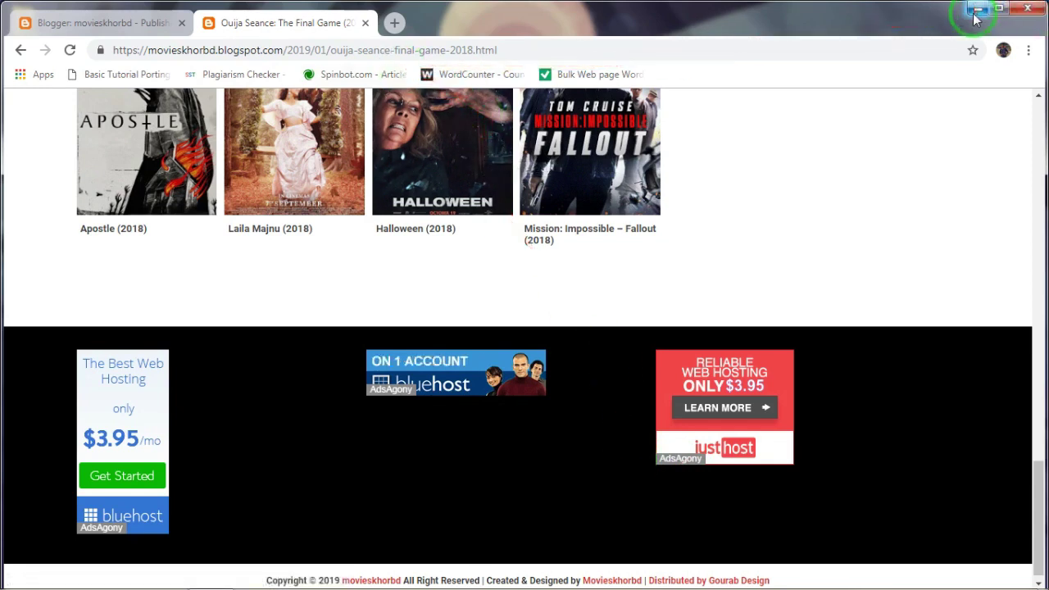
{"action": "left_click", "coordinate": [395, 23]}
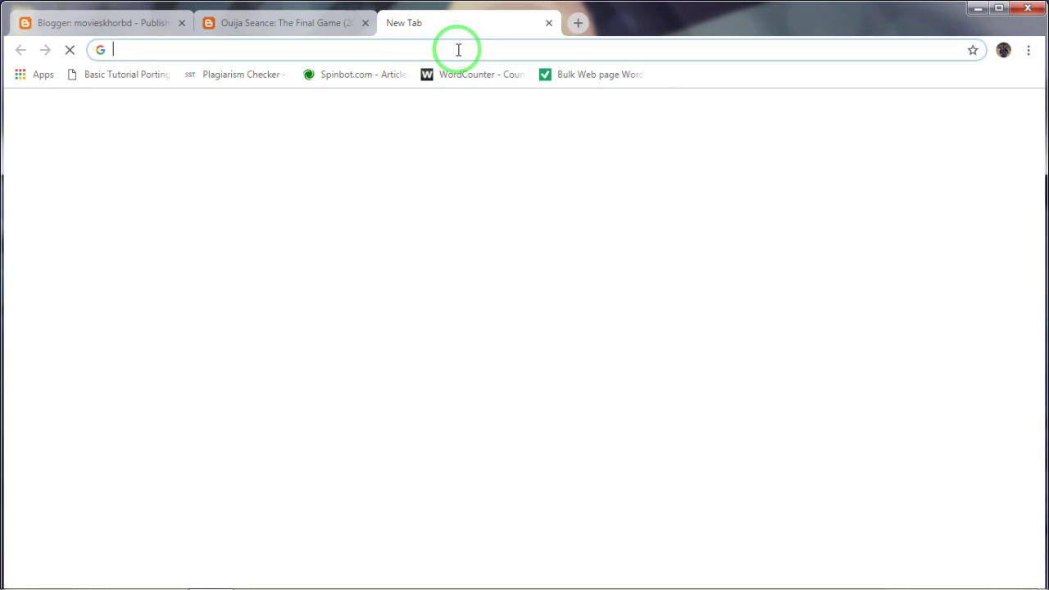
Search for adsagony from the new tab's address bar to reach the AdsAgony site
{"action": "type", "text": "adsagony"}
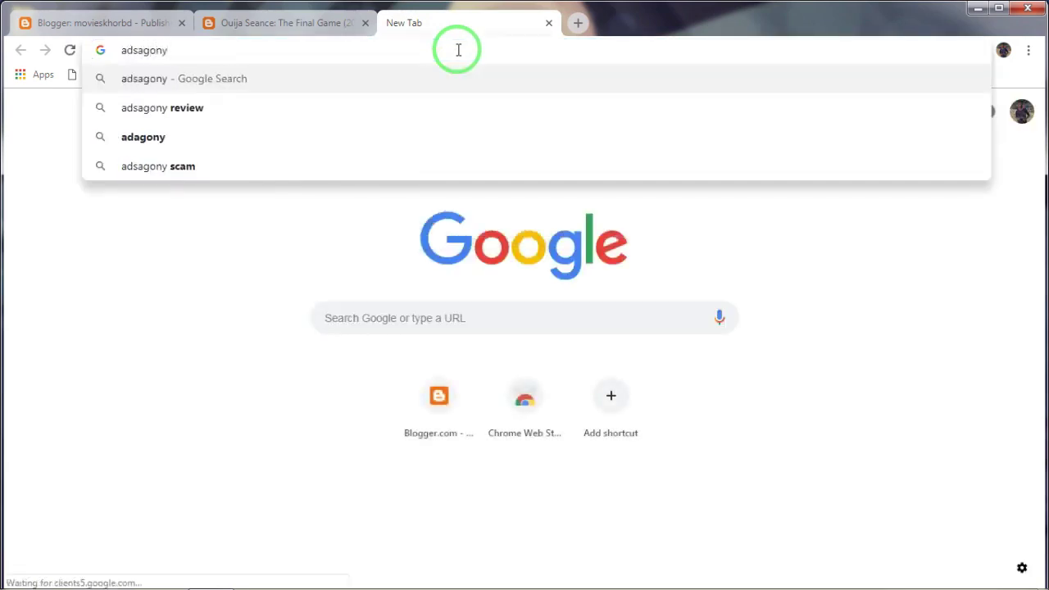
{"action": "key", "text": "ctrl+Return"}
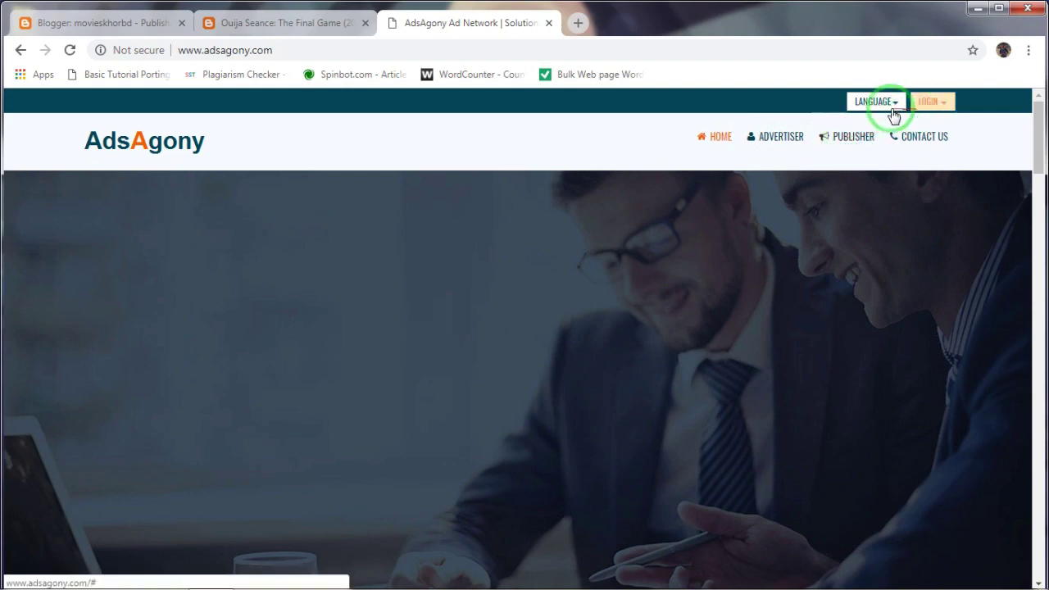
{"action": "left_click_drag", "start_coordinate": [890, 162], "coordinate": [803, 105]}
{"action": "left_click_drag", "start_coordinate": [667, 119], "coordinate": [862, 169]}
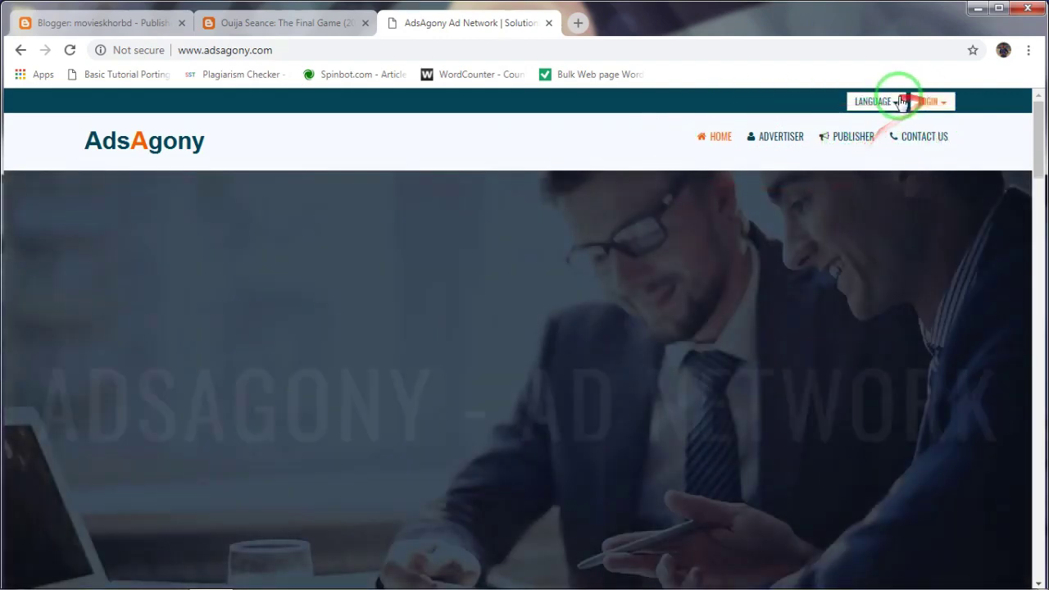
{"action": "mouse_move", "coordinate": [822, 141]}
{"action": "left_mouse_down"}
{"action": "mouse_move", "coordinate": [817, 164]}
{"action": "mouse_move", "coordinate": [628, 386]}
{"action": "left_mouse_up"}
{"action": "scroll", "coordinate": [609, 425], "scroll_direction": "down", "scroll_amount": 3}
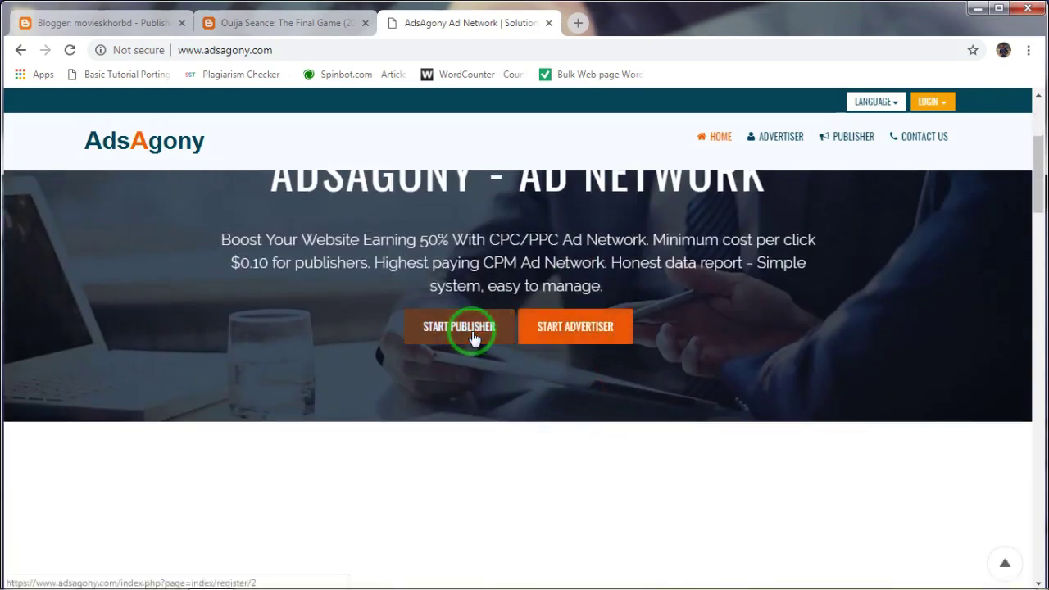
{"action": "scroll", "coordinate": [471, 351], "scroll_direction": "down", "scroll_amount": 6}
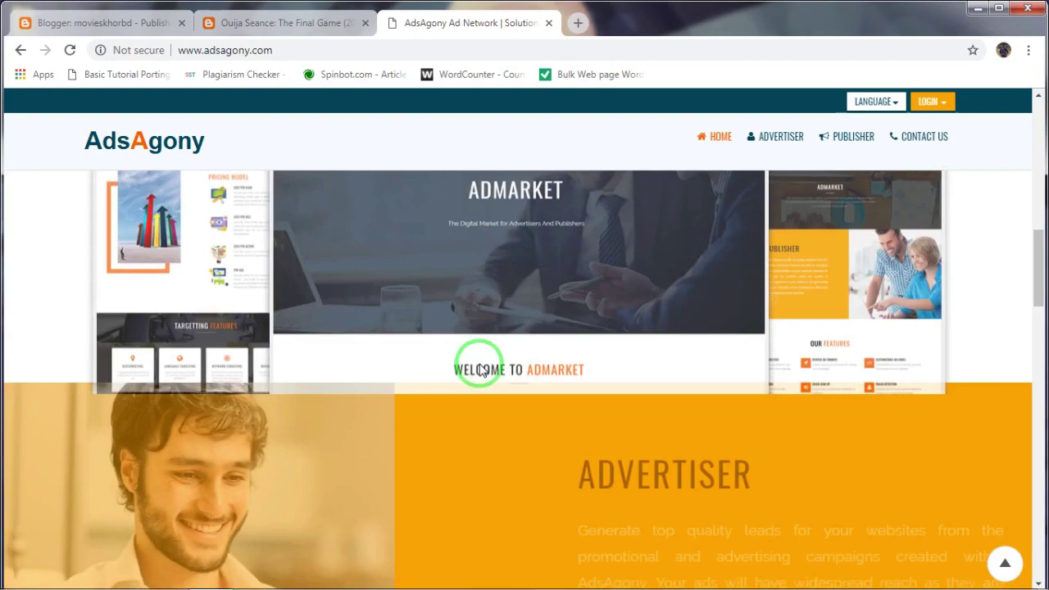
{"action": "scroll", "coordinate": [481, 369], "scroll_direction": "down", "scroll_amount": 3}
{"action": "mouse_move", "coordinate": [555, 345]}
{"action": "left_mouse_down"}
{"action": "mouse_move", "coordinate": [504, 364]}
{"action": "mouse_move", "coordinate": [574, 376]}
{"action": "left_mouse_up"}
{"action": "scroll", "coordinate": [573, 381], "scroll_direction": "down", "scroll_amount": 5}
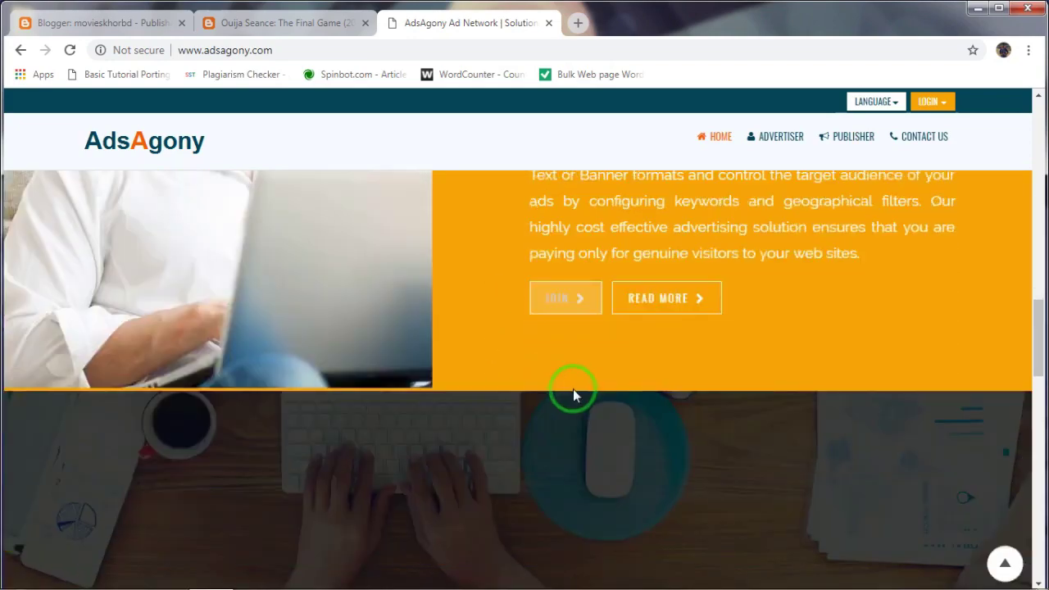
{"action": "scroll", "coordinate": [568, 392], "scroll_direction": "down", "scroll_amount": 3}
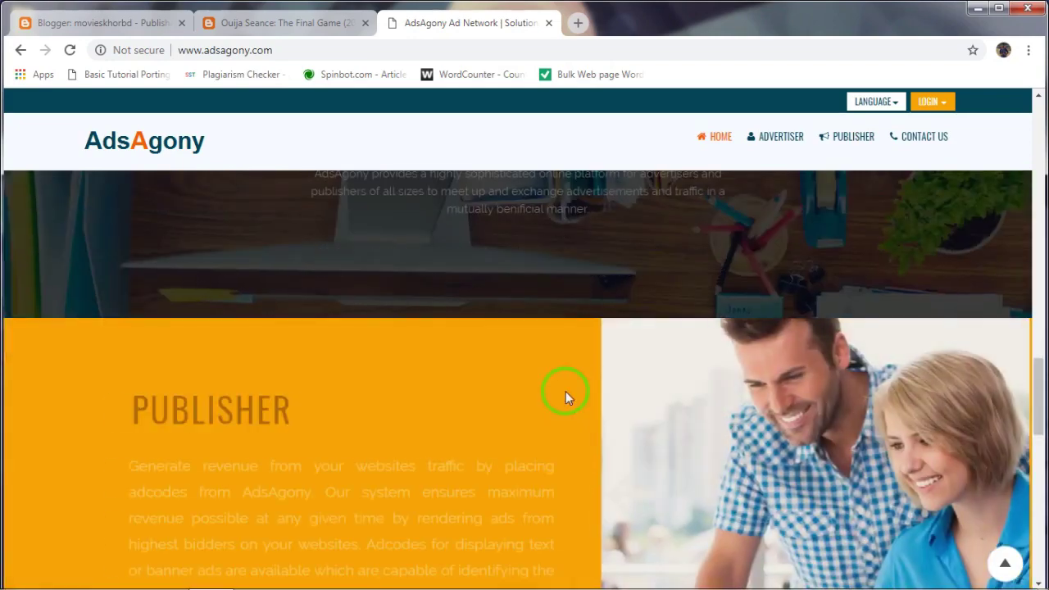
{"action": "scroll", "coordinate": [566, 391], "scroll_direction": "down", "scroll_amount": 2}
{"action": "left_click_drag", "start_coordinate": [566, 391], "coordinate": [439, 369]}
{"action": "scroll", "coordinate": [399, 365], "scroll_direction": "down", "scroll_amount": 5}
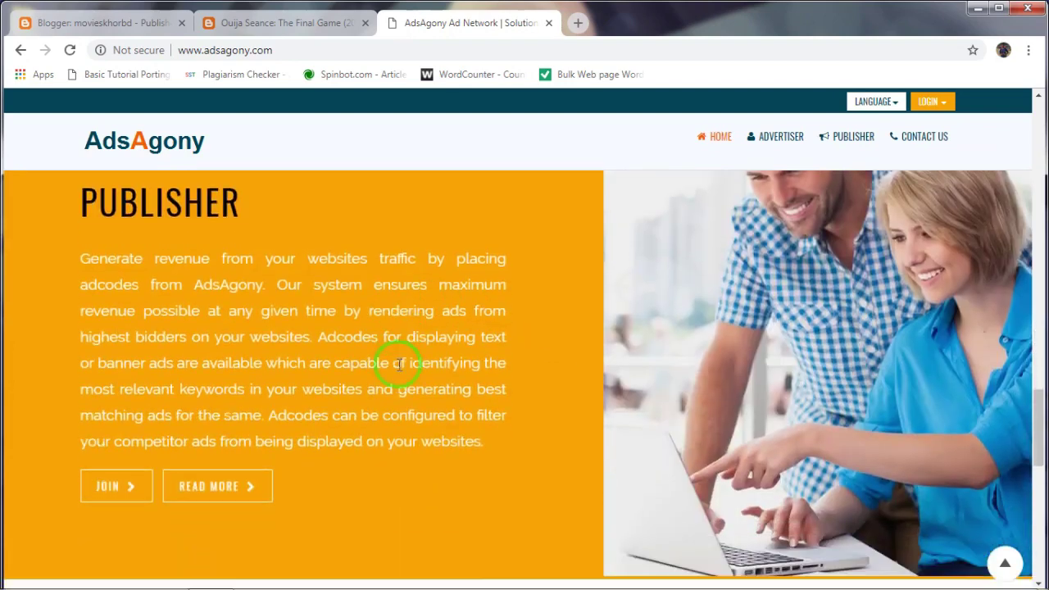
{"action": "scroll", "coordinate": [400, 370], "scroll_direction": "down", "scroll_amount": 6}
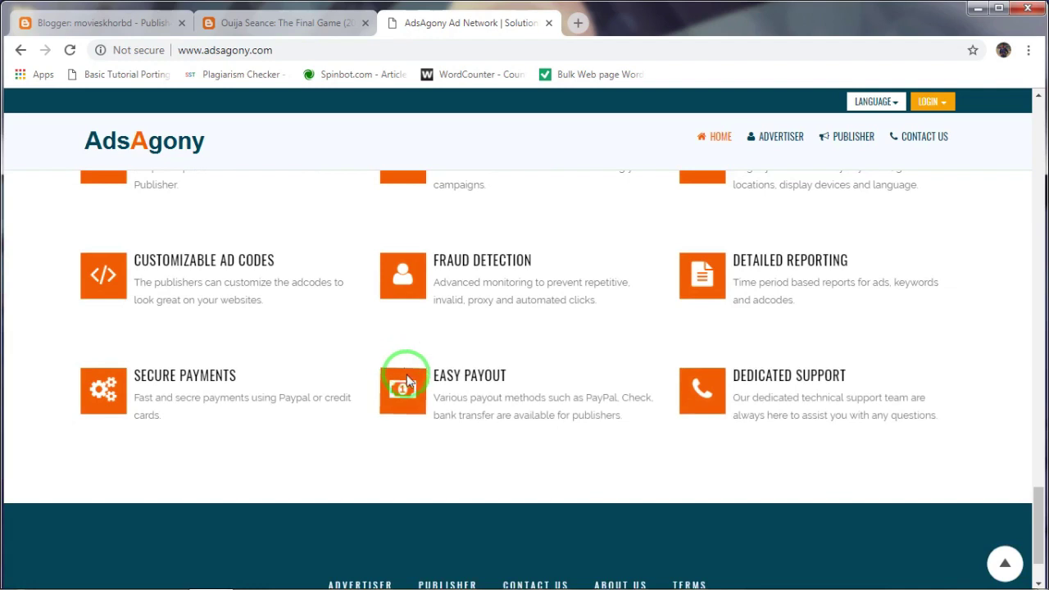
{"action": "scroll", "coordinate": [403, 370], "scroll_direction": "down", "scroll_amount": 2}
{"action": "left_click_drag", "start_coordinate": [405, 375], "coordinate": [440, 311]}
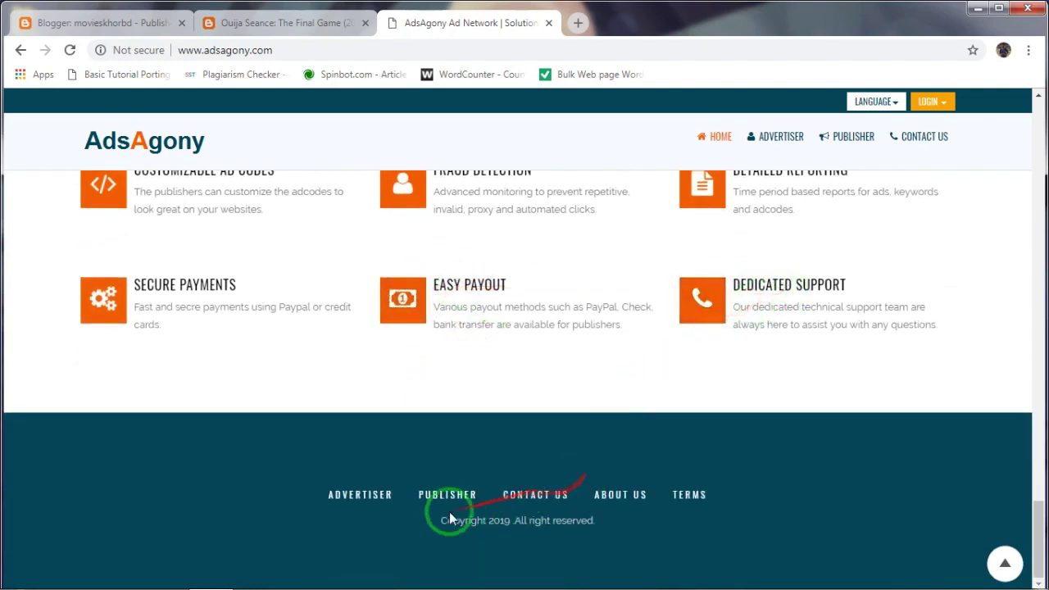
{"action": "left_click", "coordinate": [433, 497]}
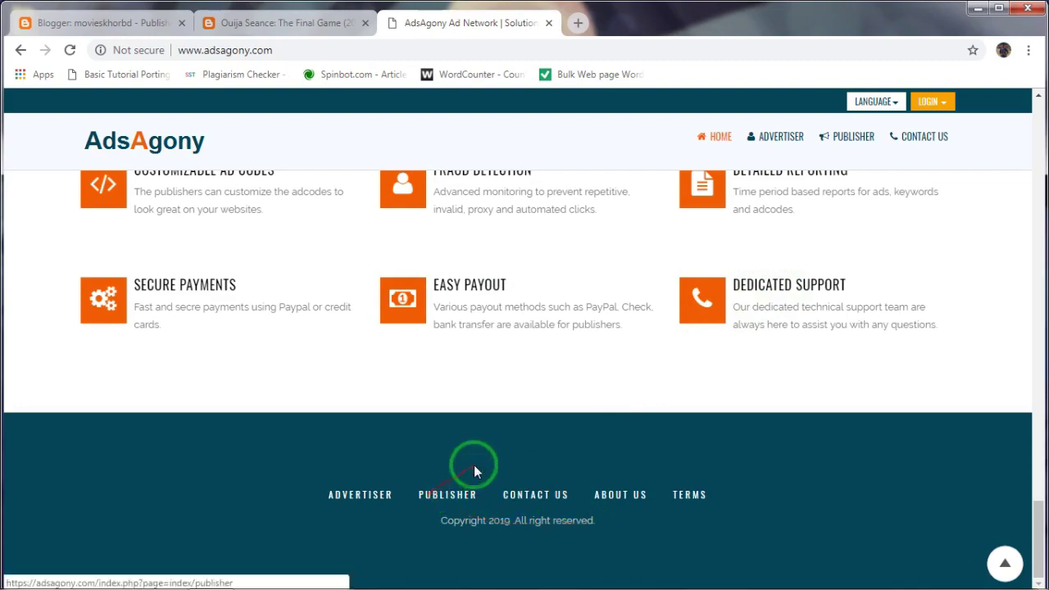
{"action": "scroll", "coordinate": [474, 462], "scroll_direction": "up", "scroll_amount": 15}
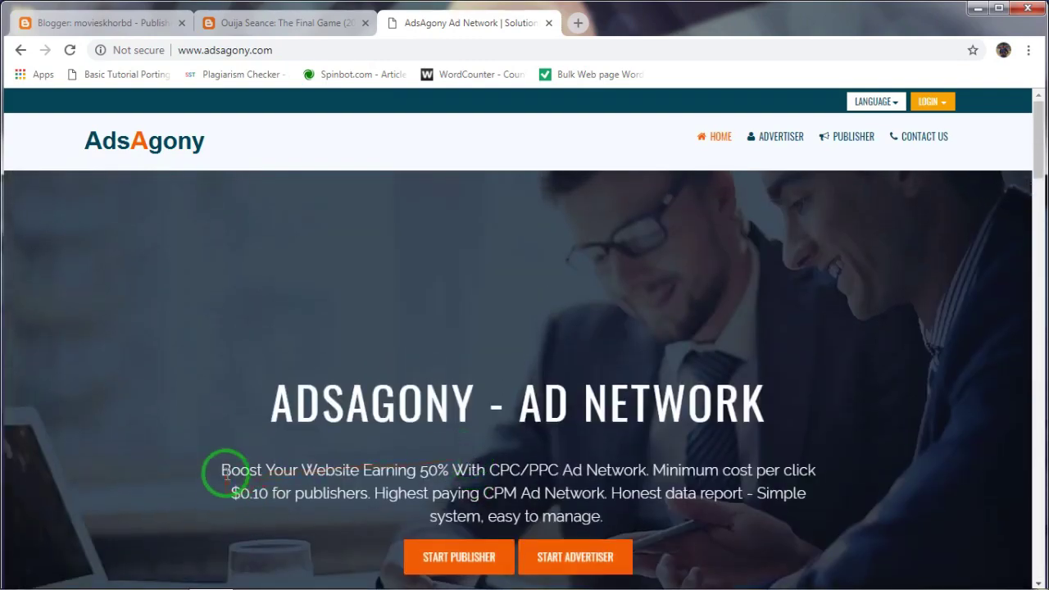
{"action": "scroll", "coordinate": [229, 449], "scroll_direction": "down", "scroll_amount": 1}
{"action": "left_click_drag", "start_coordinate": [220, 390], "coordinate": [661, 434]}
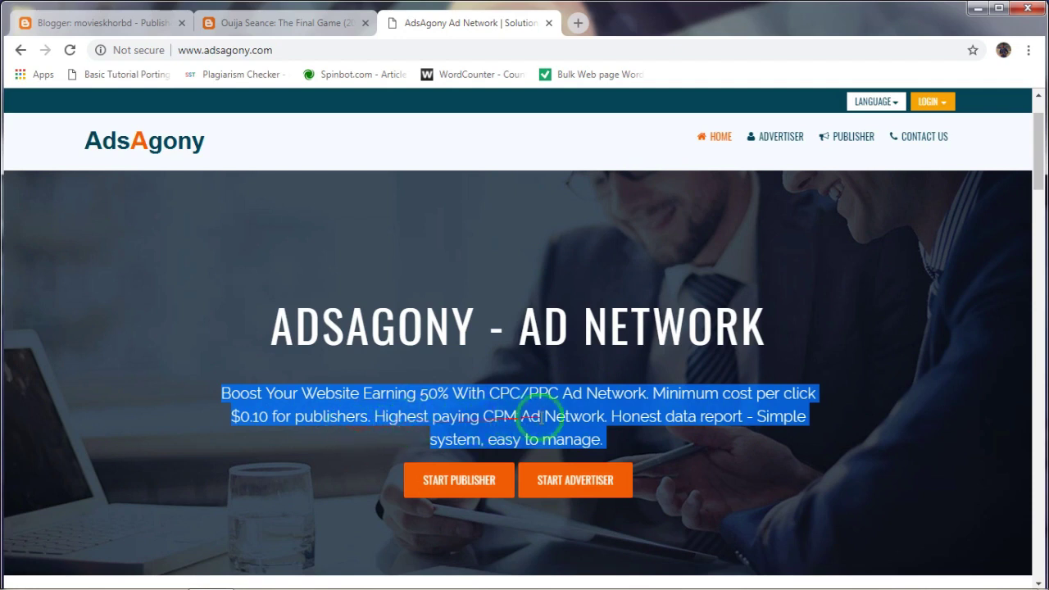
{"action": "left_click", "coordinate": [647, 447]}
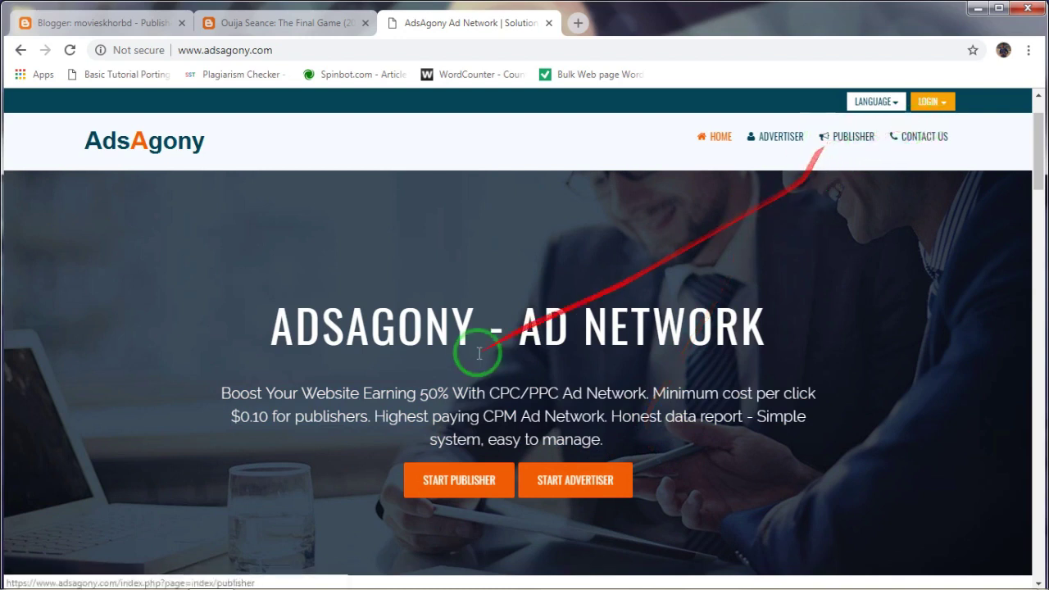
Begin publisher sign-up and fill in the user name and first and last names
{"action": "left_click", "coordinate": [474, 488]}
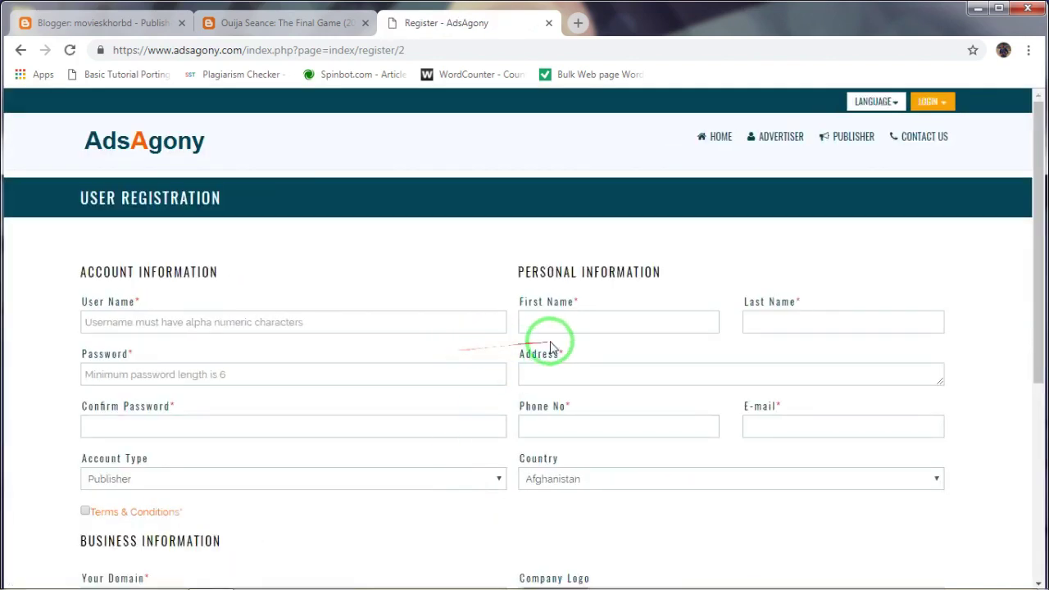
{"action": "scroll", "coordinate": [546, 341], "scroll_direction": "down", "scroll_amount": 1}
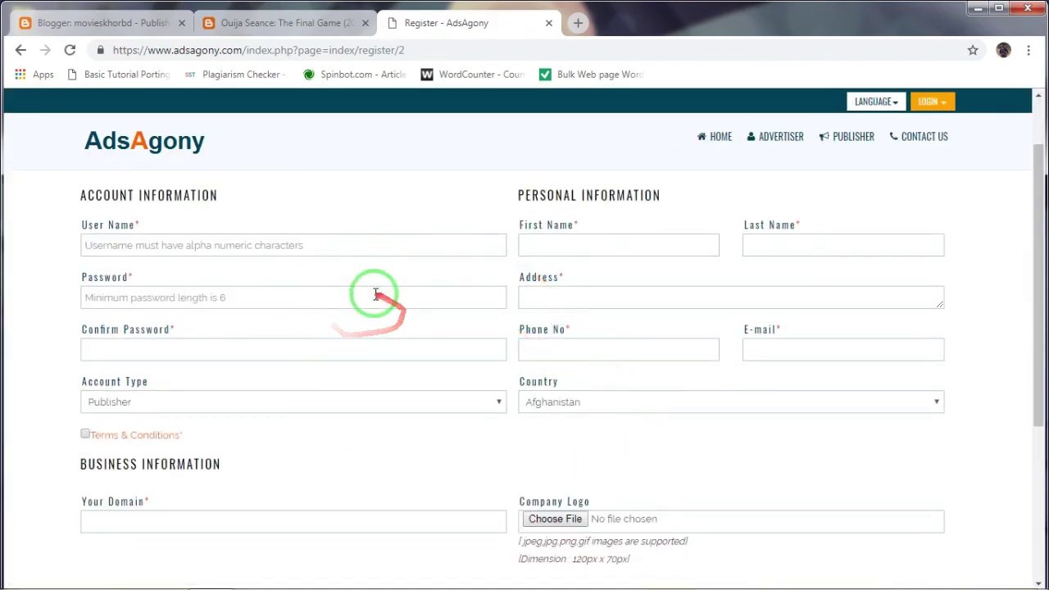
{"action": "scroll", "coordinate": [374, 293], "scroll_direction": "up", "scroll_amount": 1}
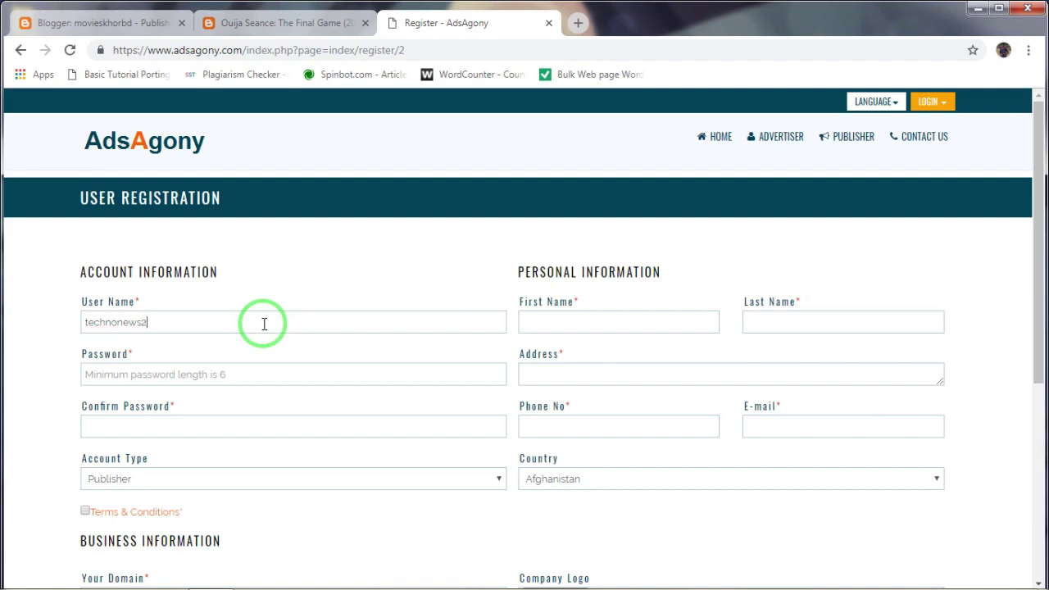
{"action": "left_click", "coordinate": [579, 320]}
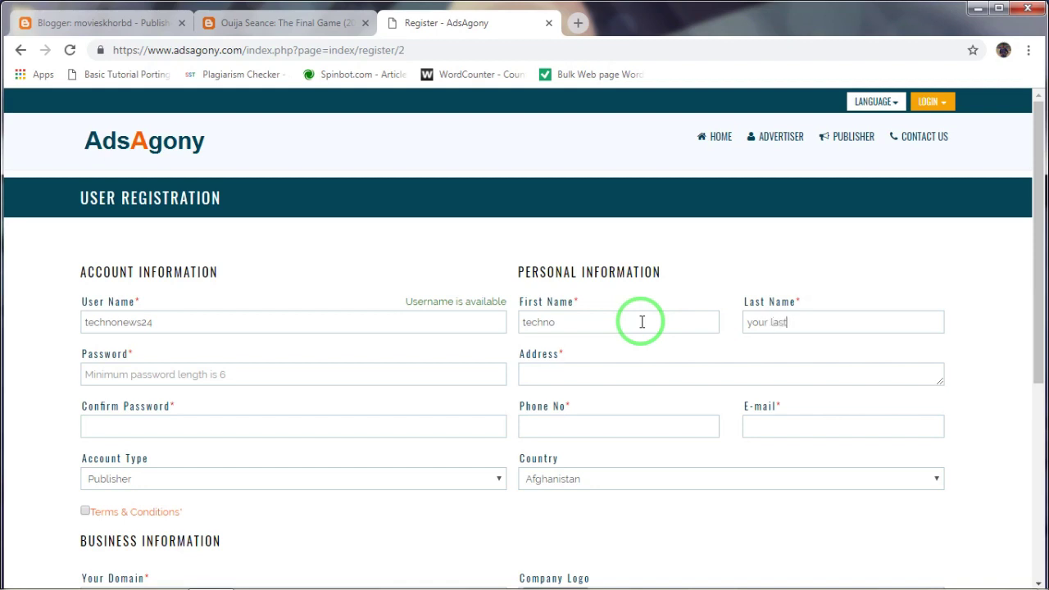
{"action": "left_click_drag", "start_coordinate": [642, 322], "coordinate": [520, 319]}
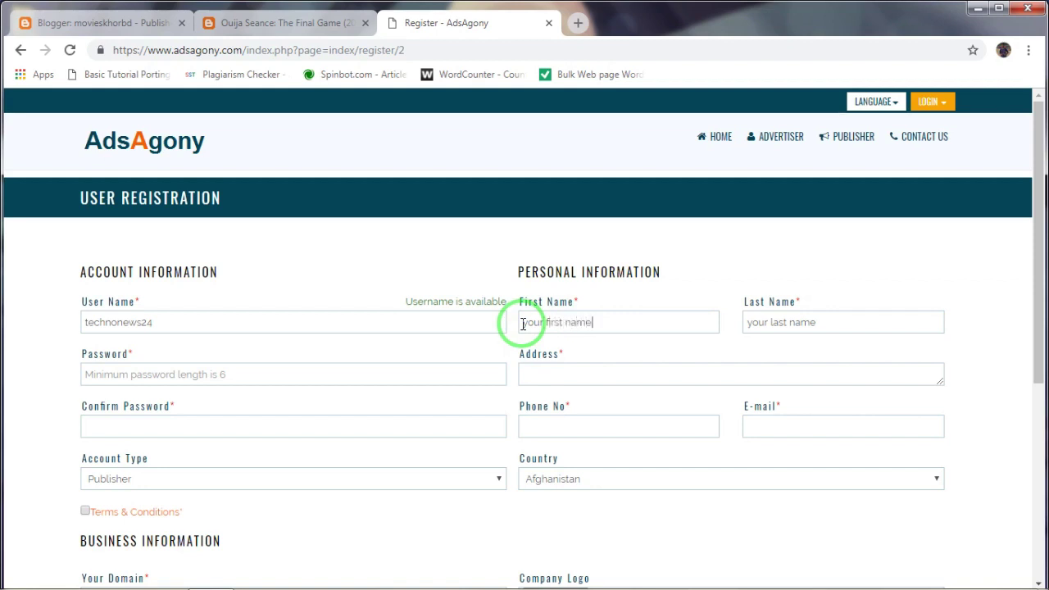
{"action": "left_click", "coordinate": [523, 324]}
{"action": "left_click", "coordinate": [555, 352]}
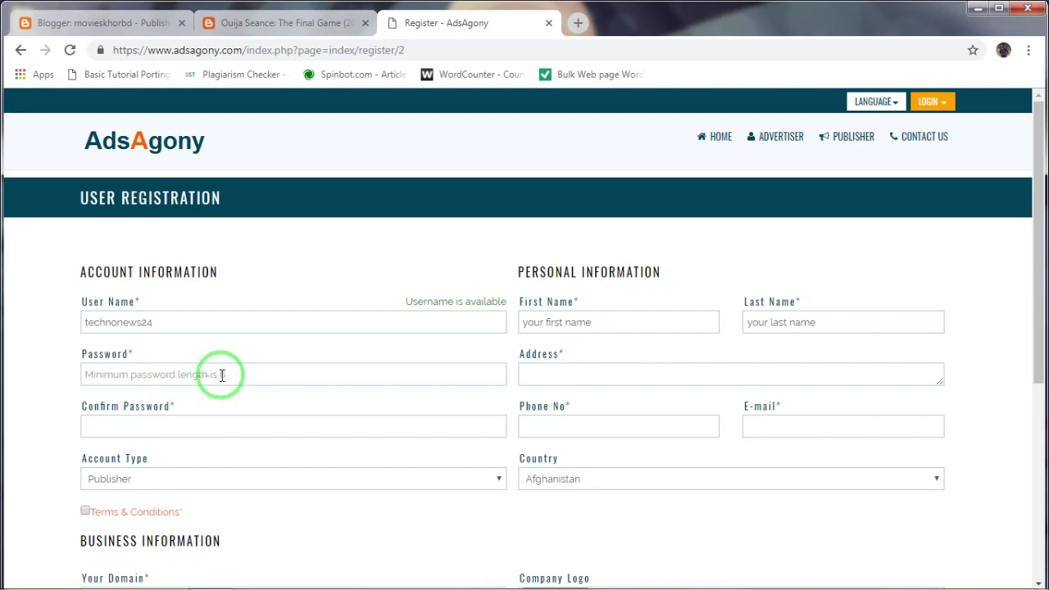
Enter address, passwords, phone and e-mail; keep Publisher and Afghanistan; accept the Terms & Conditions
{"action": "left_click", "coordinate": [654, 375]}
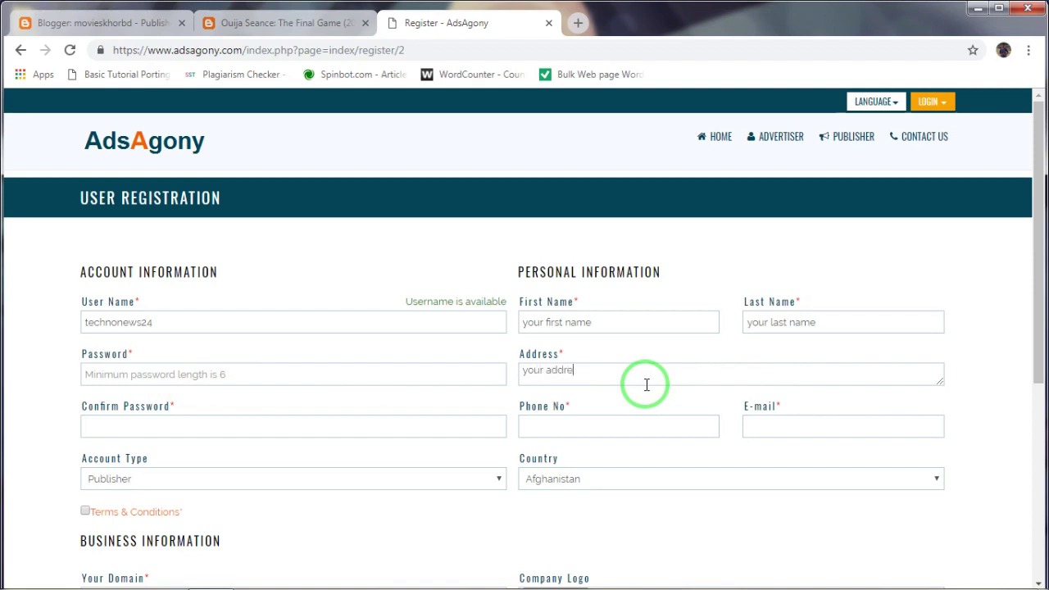
{"action": "left_click", "coordinate": [248, 423]}
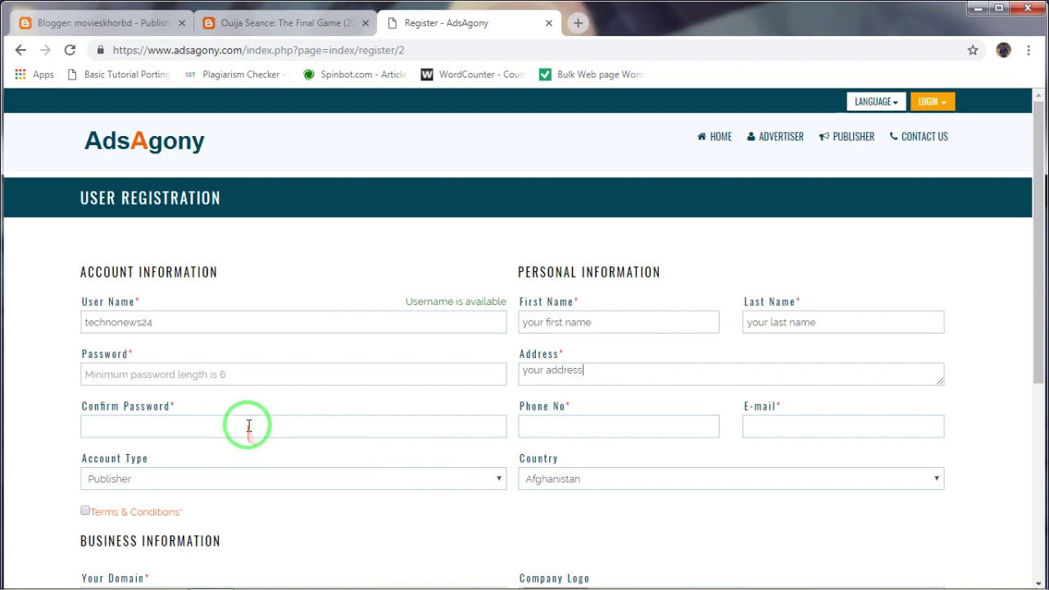
{"action": "left_click", "coordinate": [592, 419]}
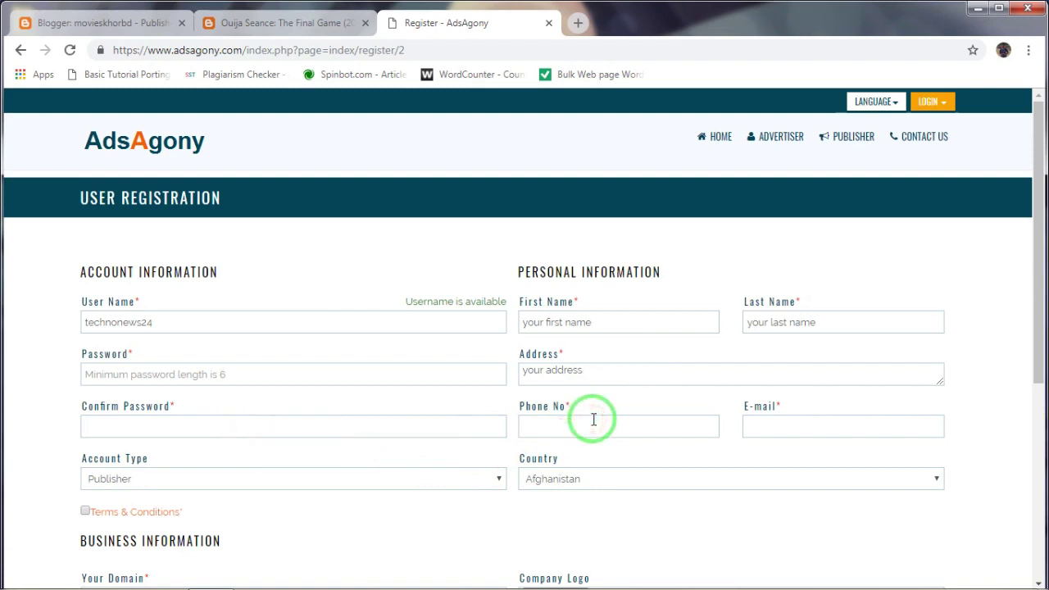
{"action": "left_click", "coordinate": [773, 425]}
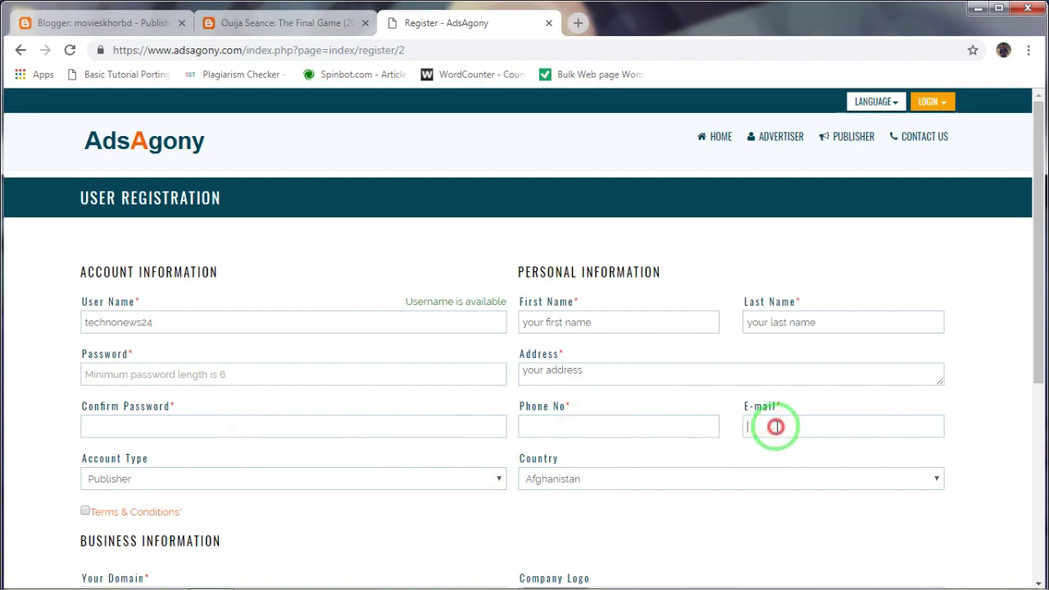
{"action": "left_click", "coordinate": [308, 482]}
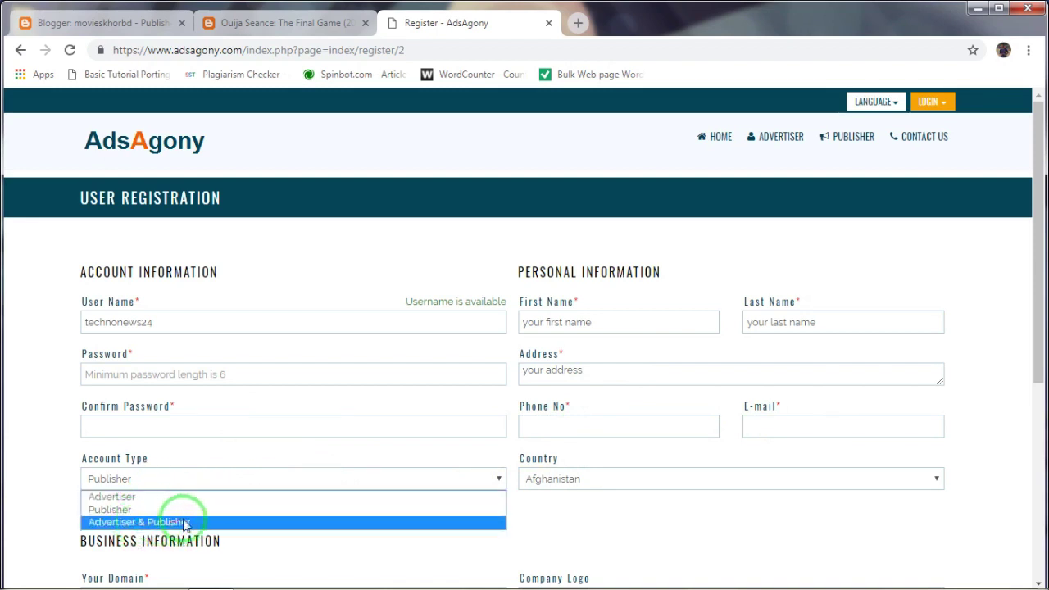
{"action": "left_click", "coordinate": [141, 509]}
{"action": "left_click", "coordinate": [559, 485]}
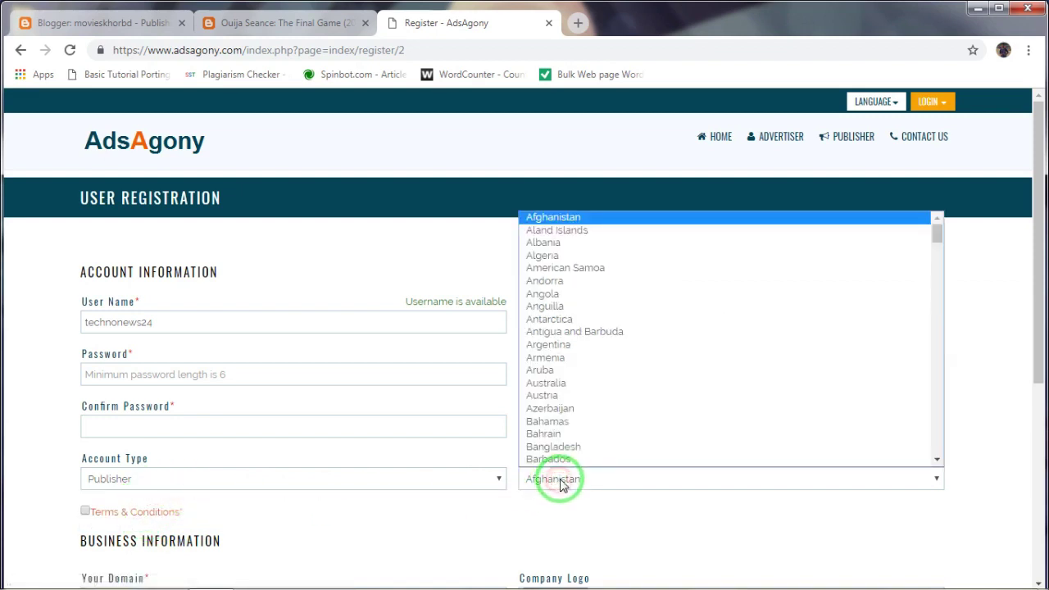
{"action": "left_click", "coordinate": [544, 501]}
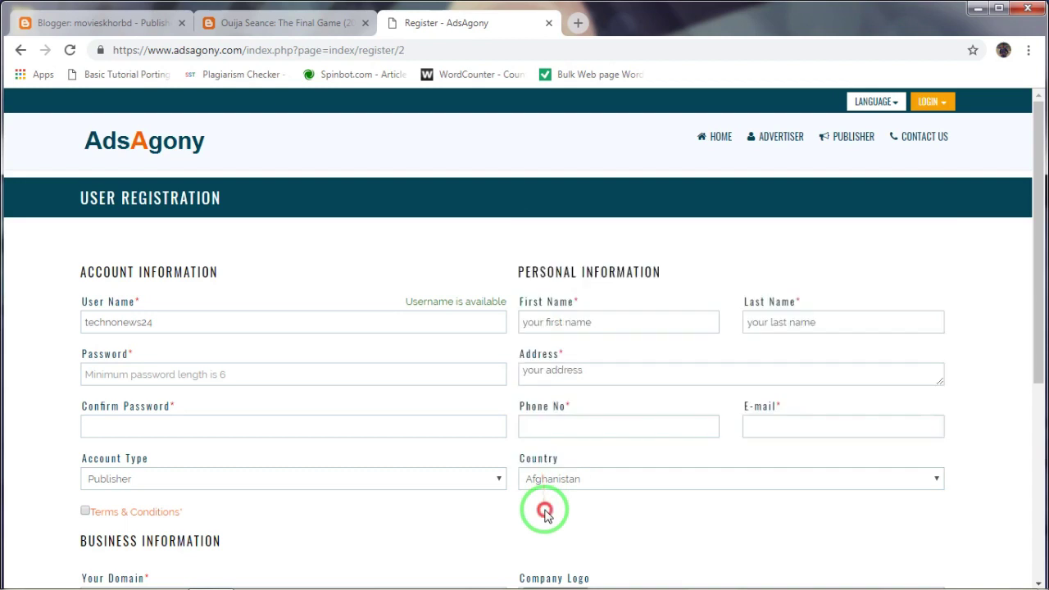
{"action": "left_click", "coordinate": [85, 510]}
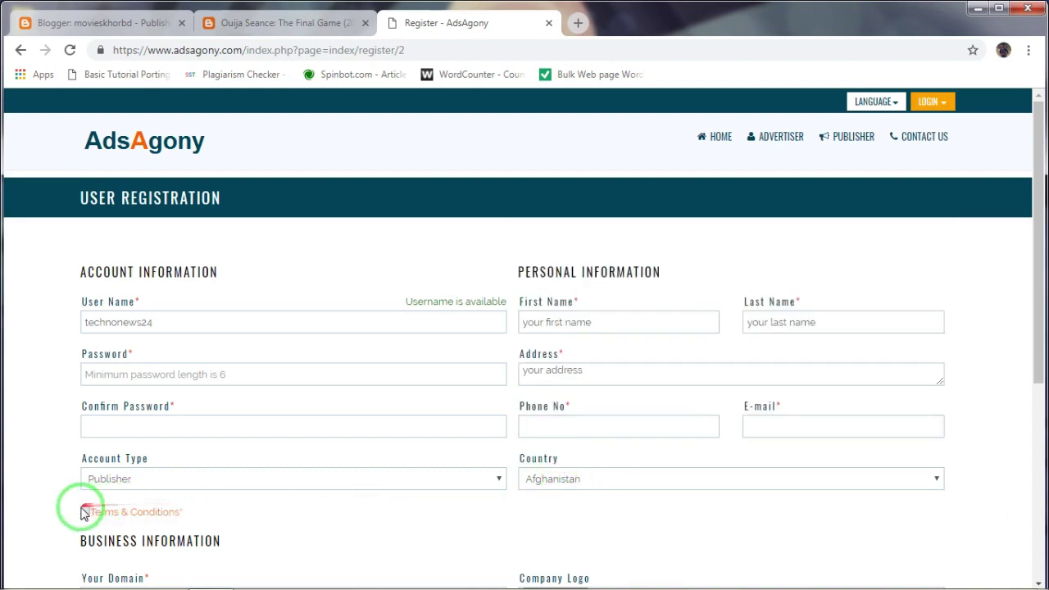
Enter movieskhorbd.blogspot.com as Your Domain
{"action": "scroll", "coordinate": [222, 507], "scroll_direction": "down", "scroll_amount": 2}
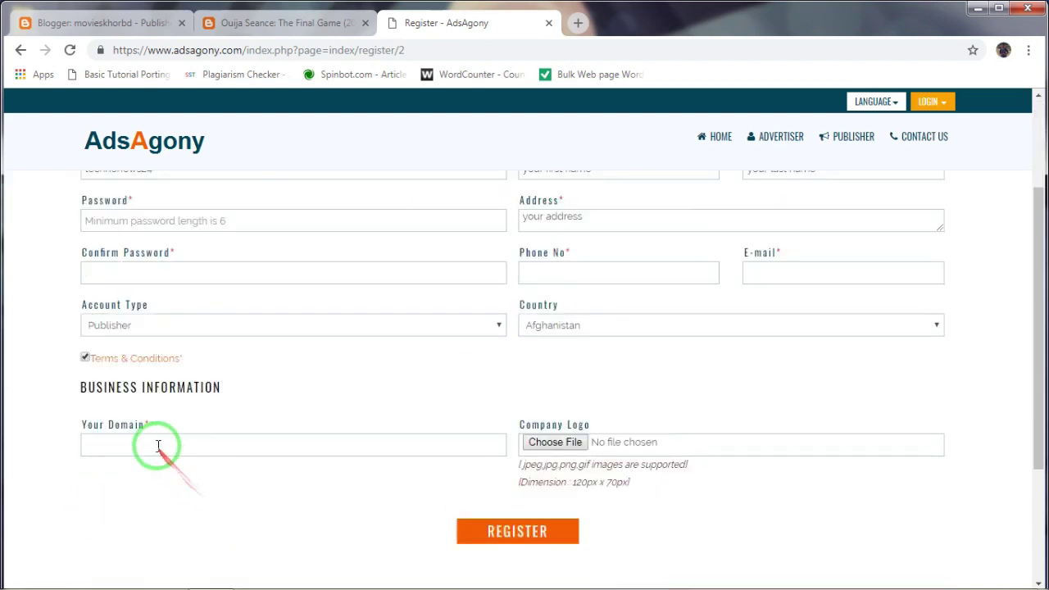
{"action": "mouse_move", "coordinate": [157, 445]}
{"action": "left_mouse_down"}
{"action": "mouse_move", "coordinate": [391, 445]}
{"action": "mouse_move", "coordinate": [356, 464]}
{"action": "mouse_move", "coordinate": [449, 442]}
{"action": "left_mouse_up"}
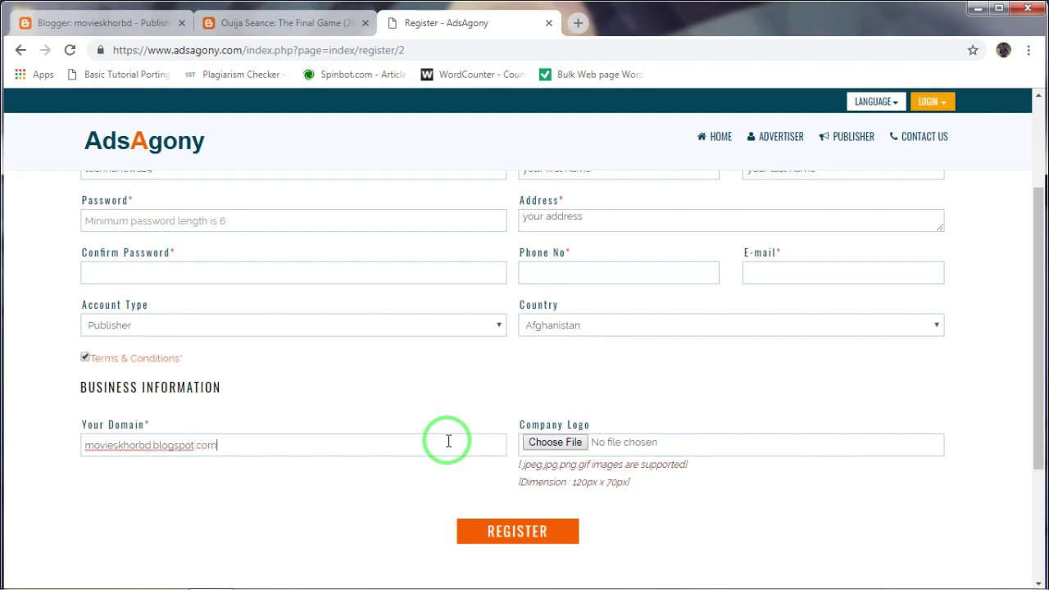
{"action": "left_click", "coordinate": [171, 478]}
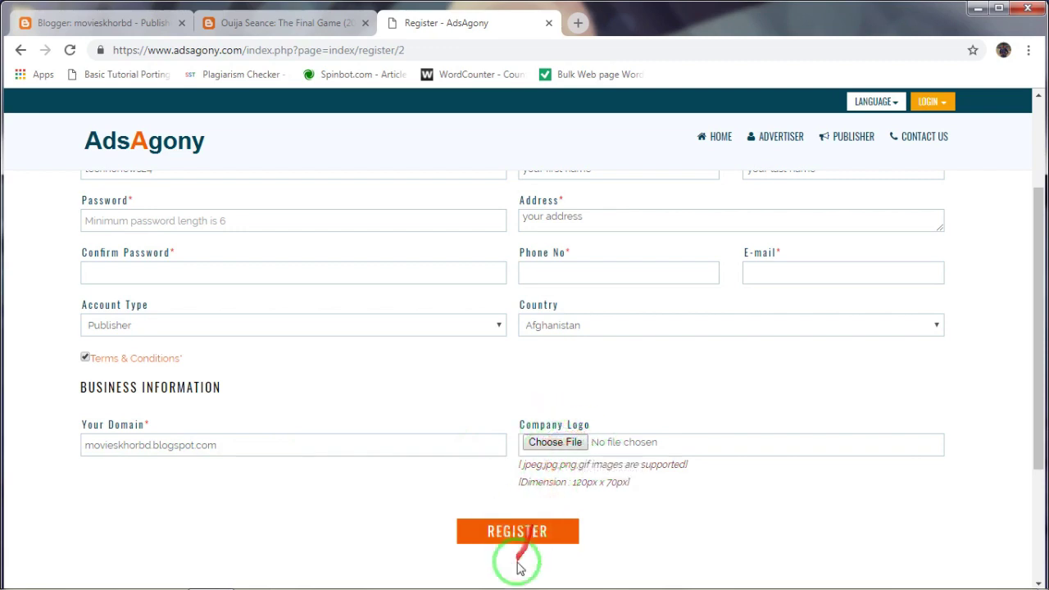
{"action": "scroll", "coordinate": [524, 536], "scroll_direction": "down", "scroll_amount": 2}
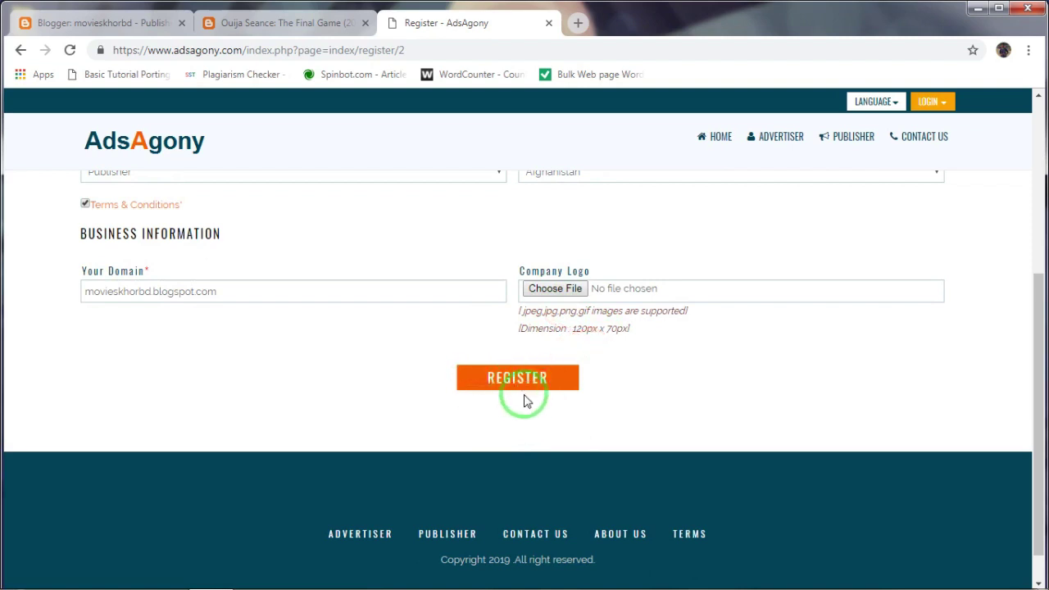
{"action": "left_click", "coordinate": [424, 372]}
{"action": "left_click", "coordinate": [596, 385]}
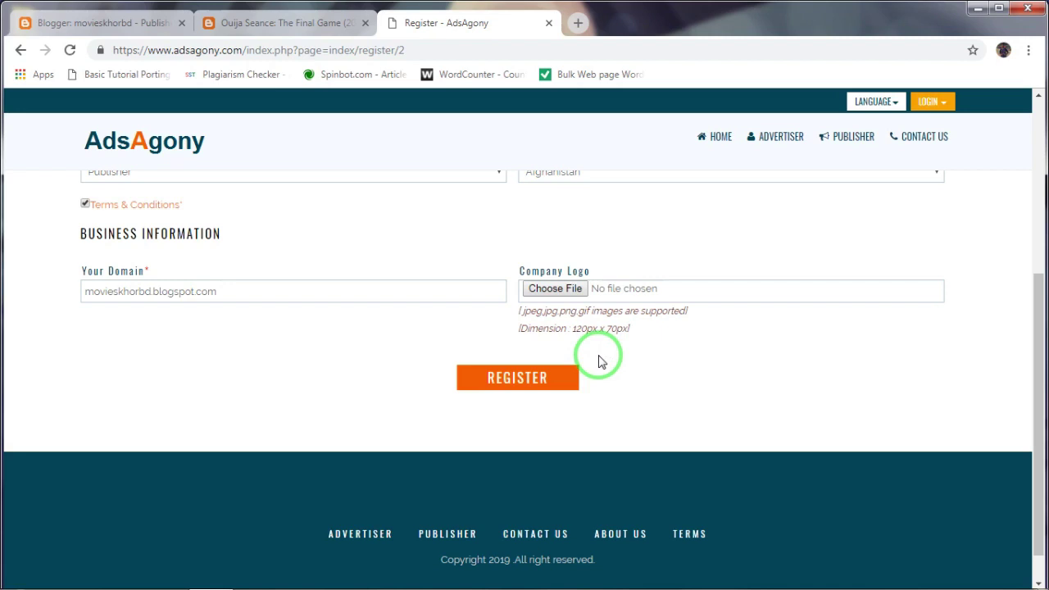
{"action": "scroll", "coordinate": [598, 360], "scroll_direction": "up", "scroll_amount": 4}
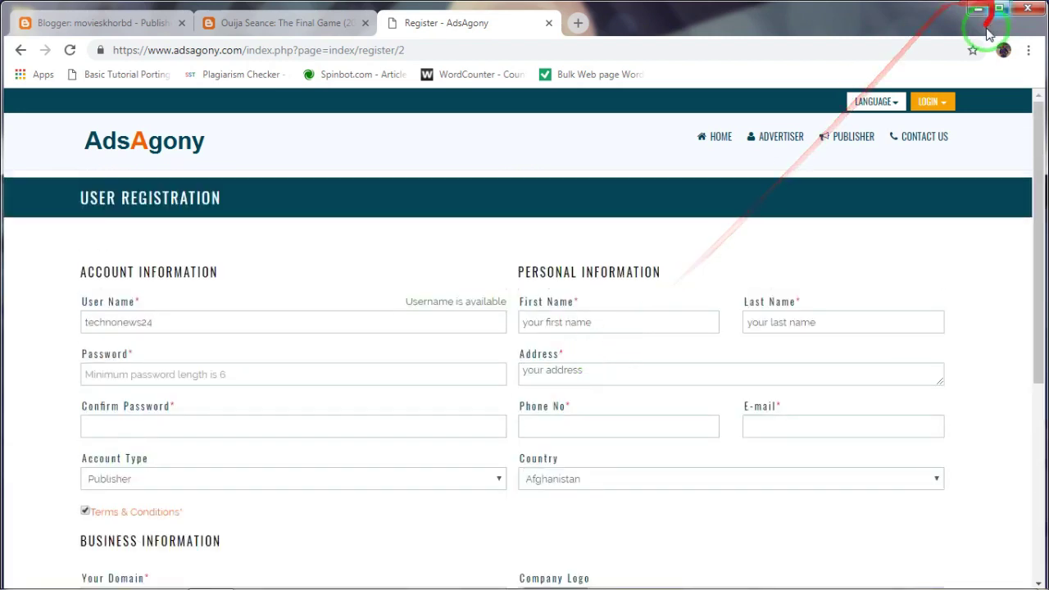
Log in to AdsAgony with the account username and password
{"action": "left_click", "coordinate": [937, 101]}
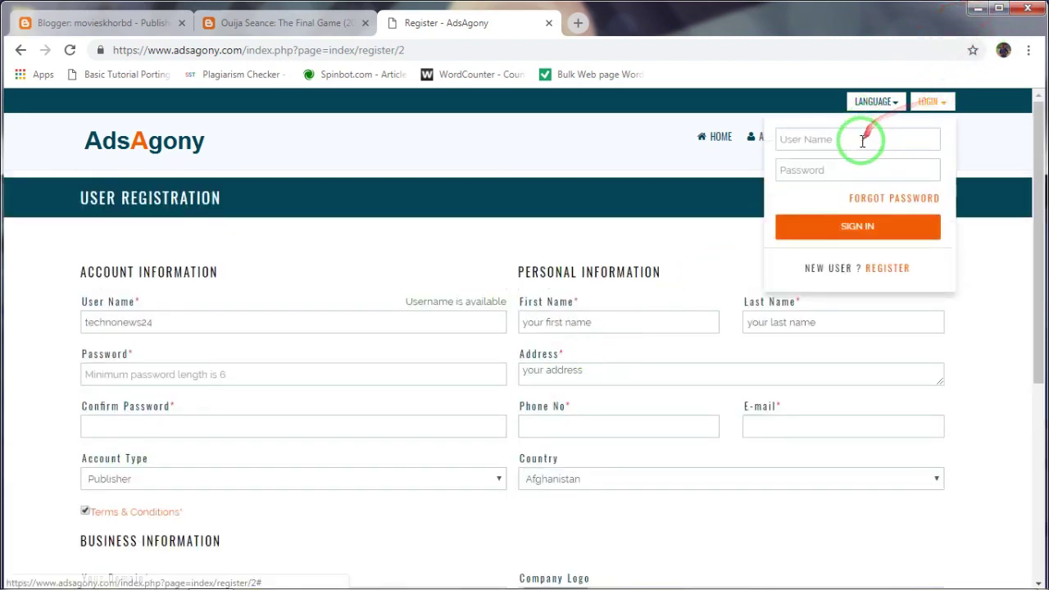
{"action": "left_click", "coordinate": [862, 141]}
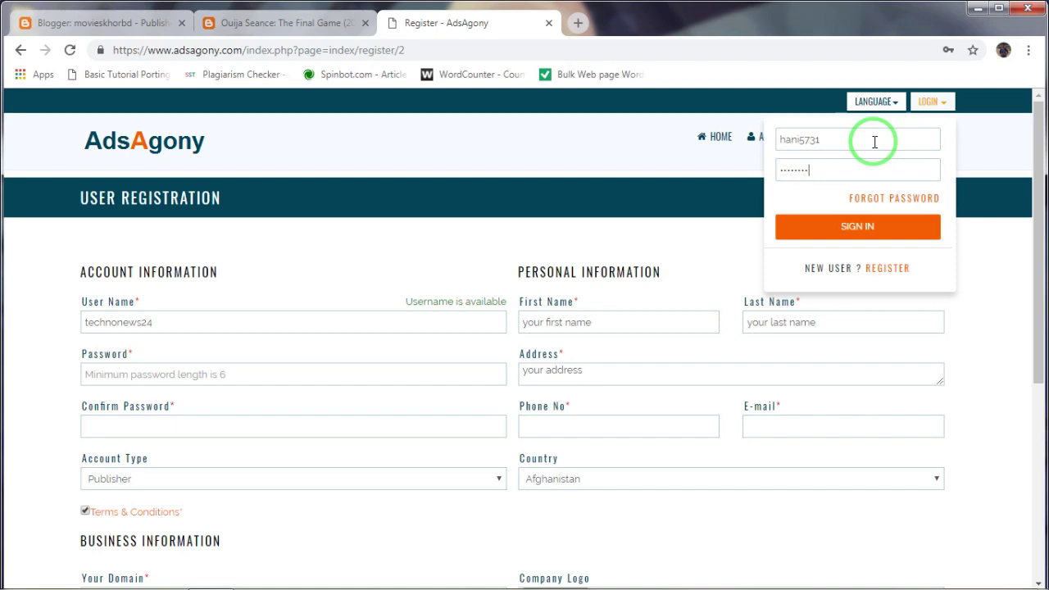
{"action": "key", "text": "Return"}
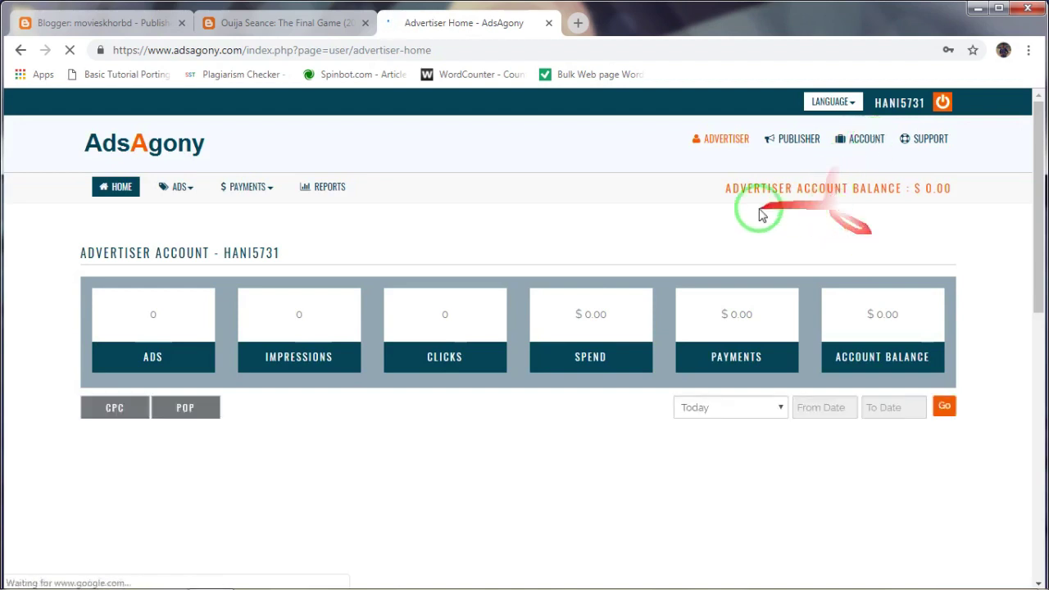
{"action": "left_click", "coordinate": [793, 145]}
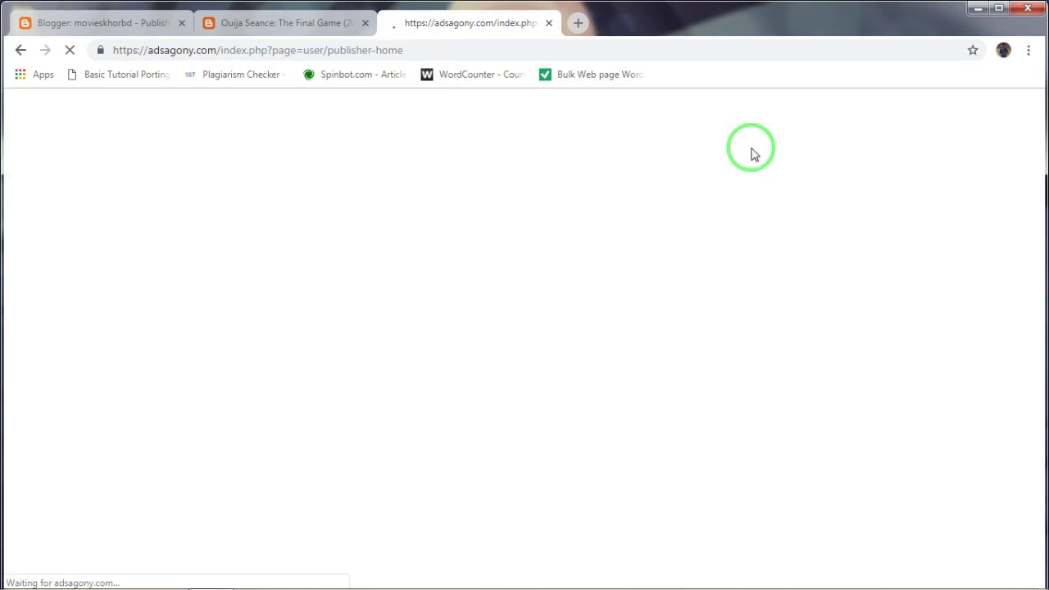
{"action": "left_click_drag", "start_coordinate": [749, 155], "coordinate": [977, 238]}
{"action": "mouse_move", "coordinate": [927, 193]}
{"action": "left_mouse_down"}
{"action": "mouse_move", "coordinate": [908, 199]}
{"action": "mouse_move", "coordinate": [924, 214]}
{"action": "left_mouse_up"}
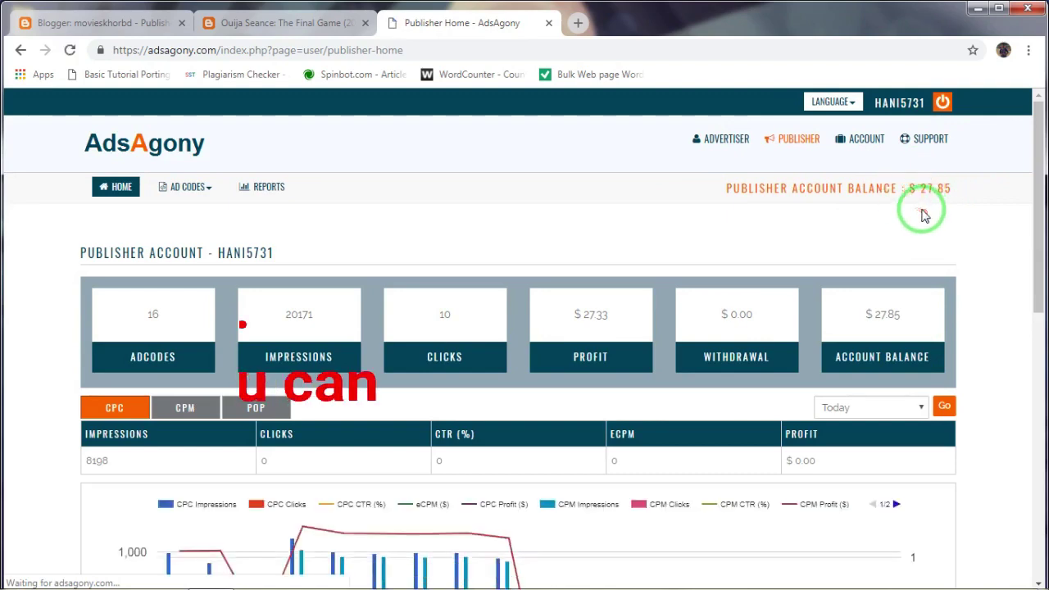
{"action": "scroll", "coordinate": [877, 339], "scroll_direction": "down", "scroll_amount": 4}
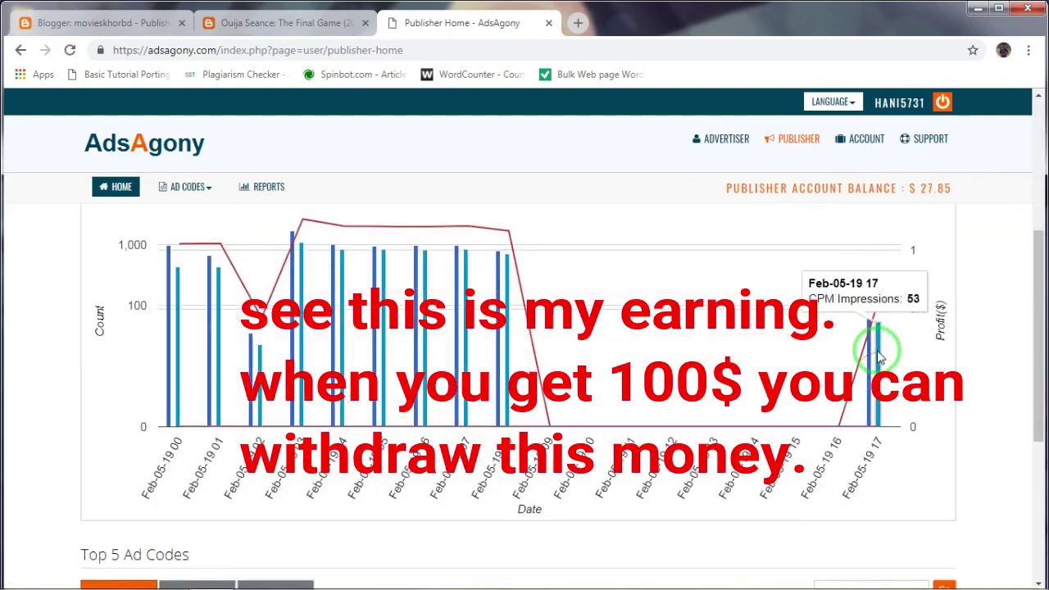
{"action": "mouse_move", "coordinate": [492, 283]}
{"action": "left_mouse_down"}
{"action": "mouse_move", "coordinate": [246, 353]}
{"action": "mouse_move", "coordinate": [537, 403]}
{"action": "left_mouse_up"}
{"action": "scroll", "coordinate": [536, 403], "scroll_direction": "up", "scroll_amount": 1}
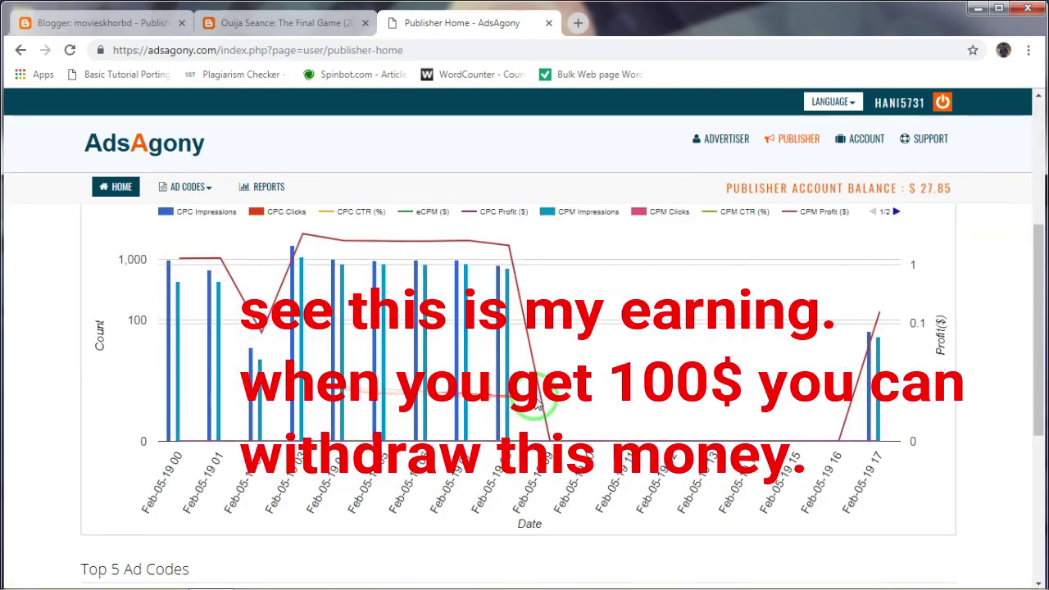
{"action": "scroll", "coordinate": [227, 386], "scroll_direction": "up", "scroll_amount": 3}
{"action": "scroll", "coordinate": [227, 386], "scroll_direction": "down", "scroll_amount": 1}
{"action": "scroll", "coordinate": [330, 406], "scroll_direction": "down", "scroll_amount": 1}
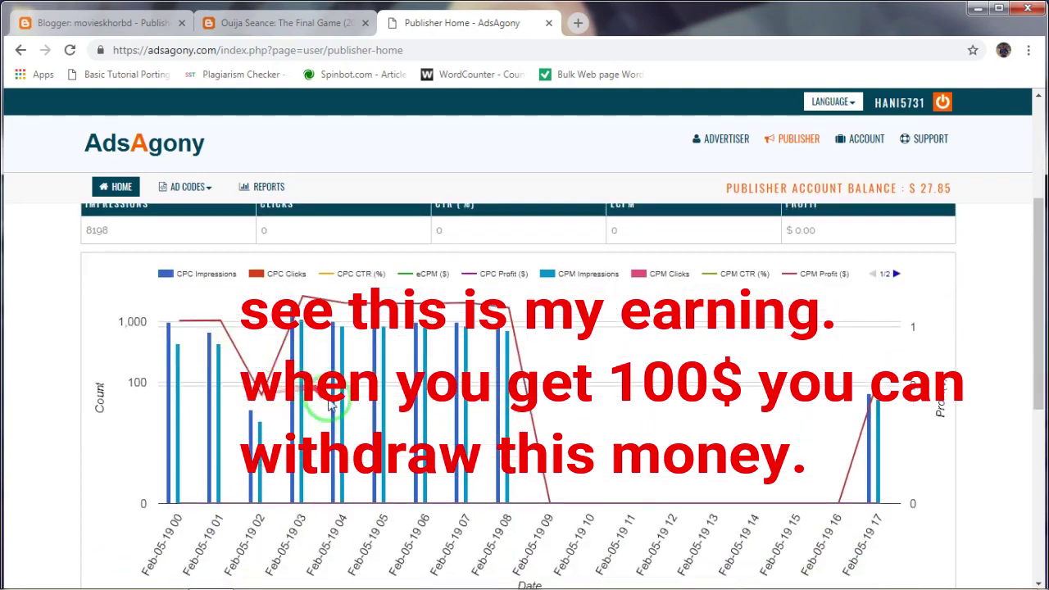
{"action": "scroll", "coordinate": [330, 406], "scroll_direction": "down", "scroll_amount": 5}
{"action": "mouse_move", "coordinate": [293, 405]}
{"action": "left_mouse_down"}
{"action": "mouse_move", "coordinate": [378, 354]}
{"action": "mouse_move", "coordinate": [311, 358]}
{"action": "left_mouse_up"}
{"action": "scroll", "coordinate": [368, 388], "scroll_direction": "down", "scroll_amount": 1}
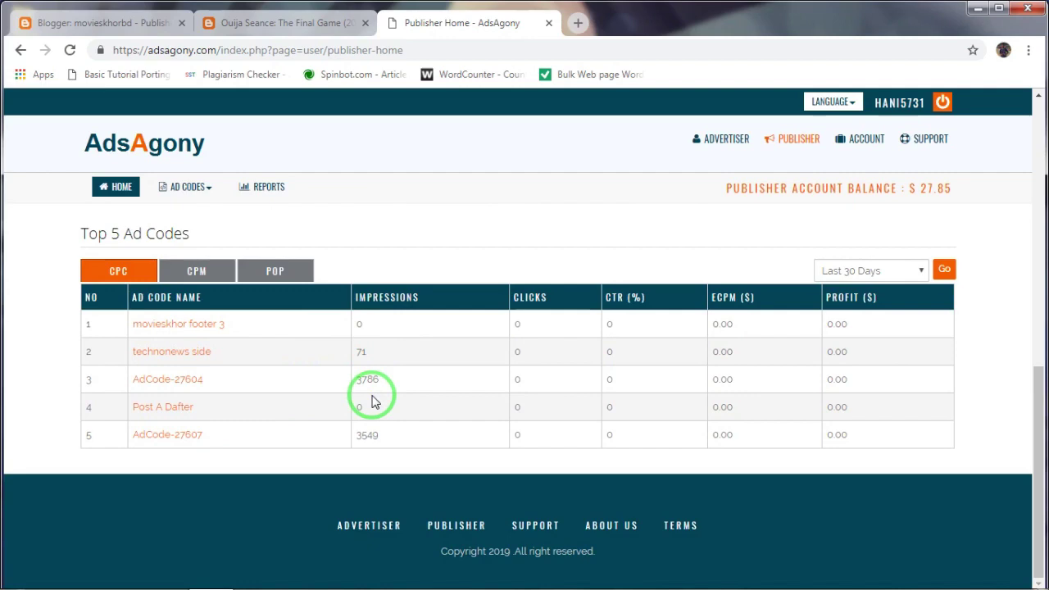
{"action": "scroll", "coordinate": [371, 401], "scroll_direction": "up", "scroll_amount": 10}
{"action": "mouse_move", "coordinate": [369, 390]}
{"action": "left_mouse_down"}
{"action": "mouse_move", "coordinate": [317, 319]}
{"action": "mouse_move", "coordinate": [197, 287]}
{"action": "mouse_move", "coordinate": [267, 304]}
{"action": "mouse_move", "coordinate": [321, 297]}
{"action": "mouse_move", "coordinate": [649, 318]}
{"action": "mouse_move", "coordinate": [417, 293]}
{"action": "mouse_move", "coordinate": [472, 305]}
{"action": "mouse_move", "coordinate": [598, 298]}
{"action": "mouse_move", "coordinate": [134, 297]}
{"action": "mouse_move", "coordinate": [710, 312]}
{"action": "mouse_move", "coordinate": [918, 309]}
{"action": "mouse_move", "coordinate": [973, 298]}
{"action": "mouse_move", "coordinate": [749, 375]}
{"action": "left_mouse_up"}
{"action": "left_click", "coordinate": [732, 255]}
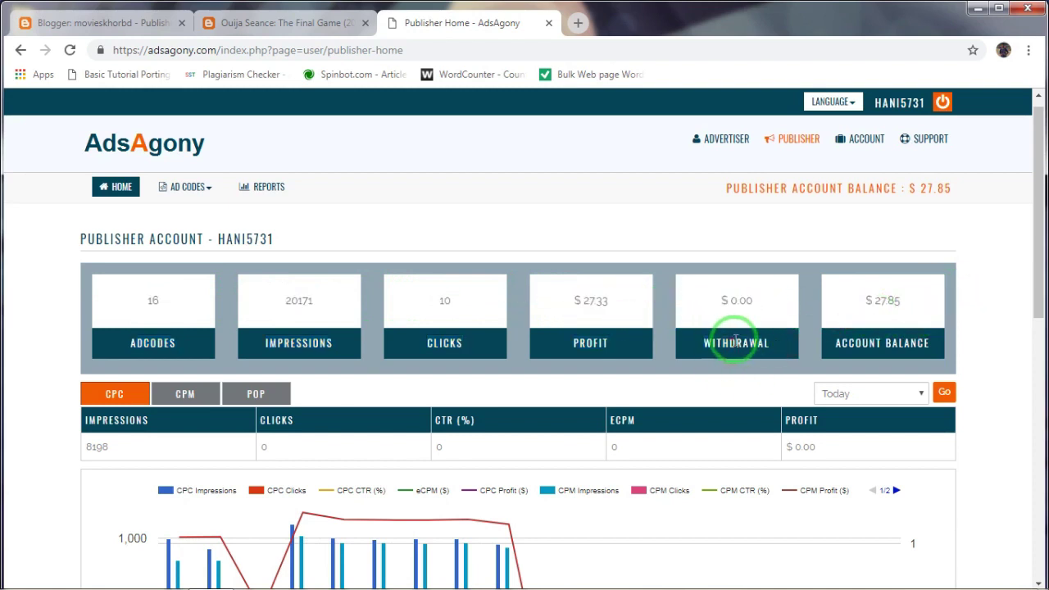
{"action": "scroll", "coordinate": [738, 340], "scroll_direction": "down", "scroll_amount": 1}
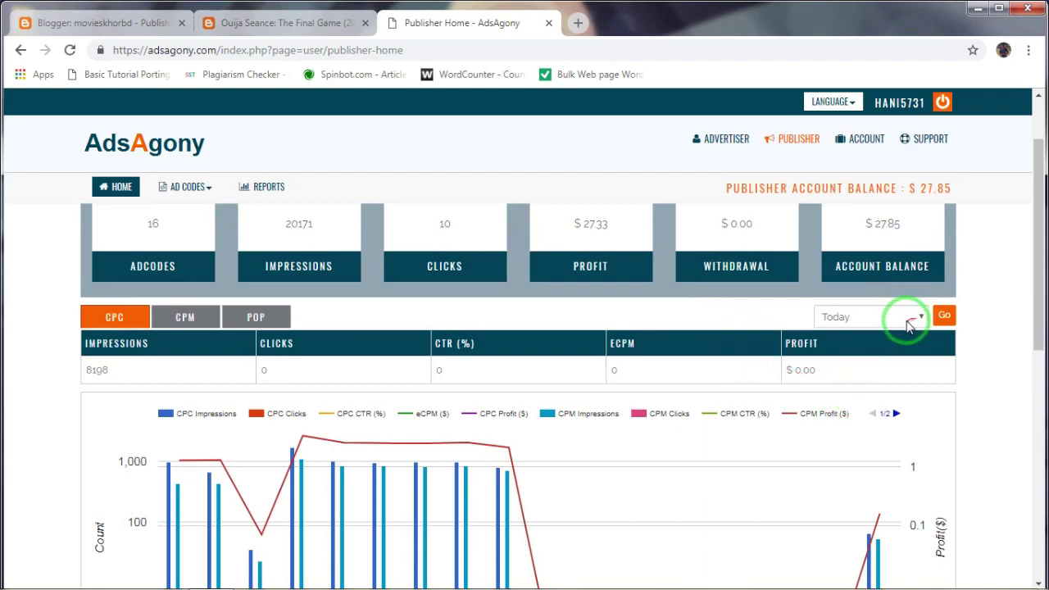
{"action": "scroll", "coordinate": [910, 328], "scroll_direction": "down", "scroll_amount": 2}
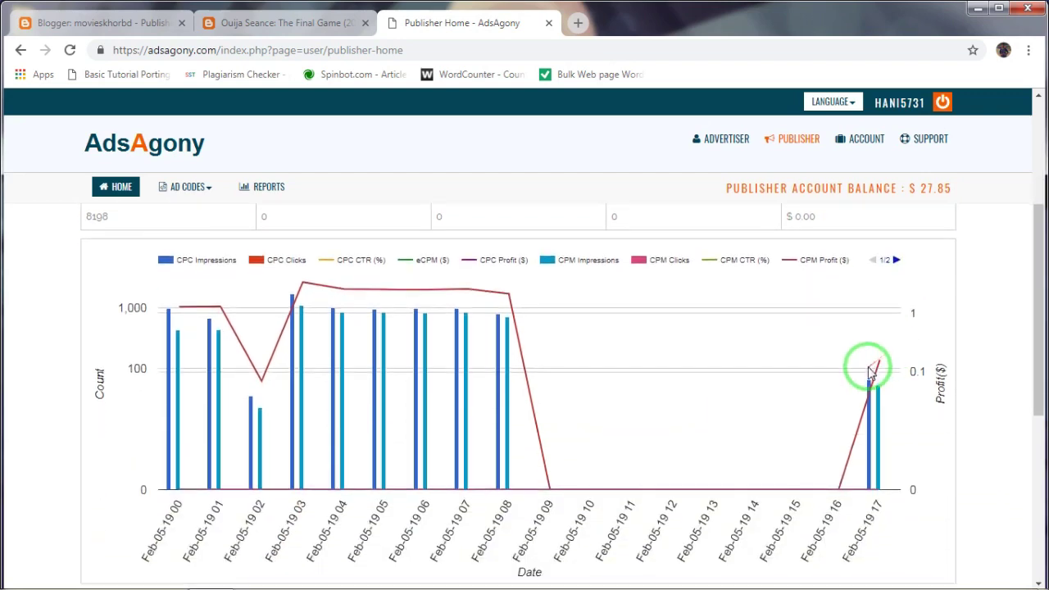
{"action": "scroll", "coordinate": [884, 356], "scroll_direction": "up", "scroll_amount": 3}
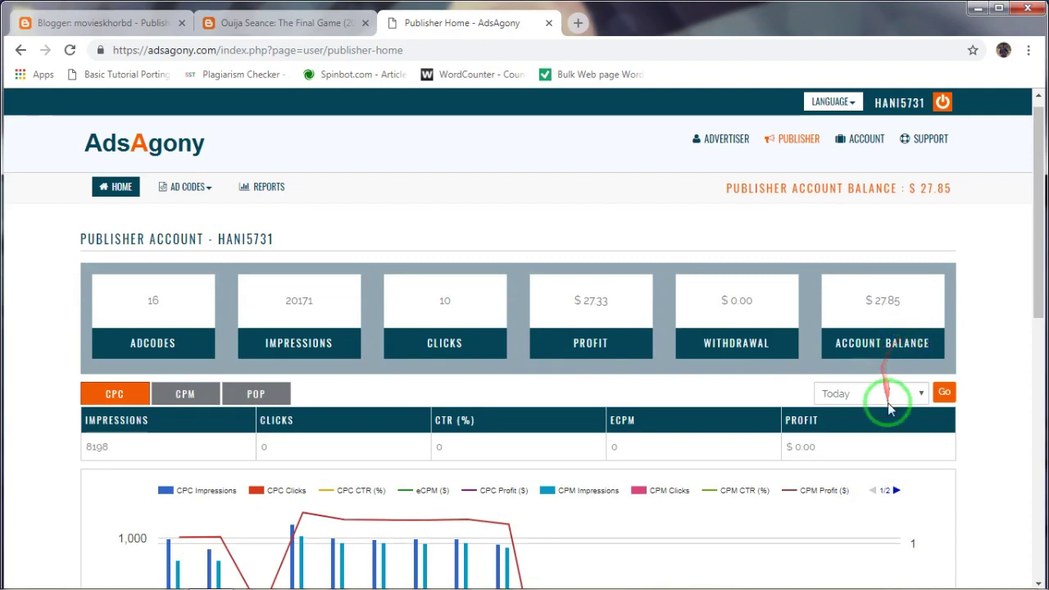
{"action": "mouse_move", "coordinate": [871, 404]}
{"action": "left_mouse_down"}
{"action": "mouse_move", "coordinate": [113, 452]}
{"action": "mouse_move", "coordinate": [497, 468]}
{"action": "mouse_move", "coordinate": [721, 440]}
{"action": "mouse_move", "coordinate": [871, 460]}
{"action": "left_mouse_up"}
{"action": "scroll", "coordinate": [873, 461], "scroll_direction": "down", "scroll_amount": 8}
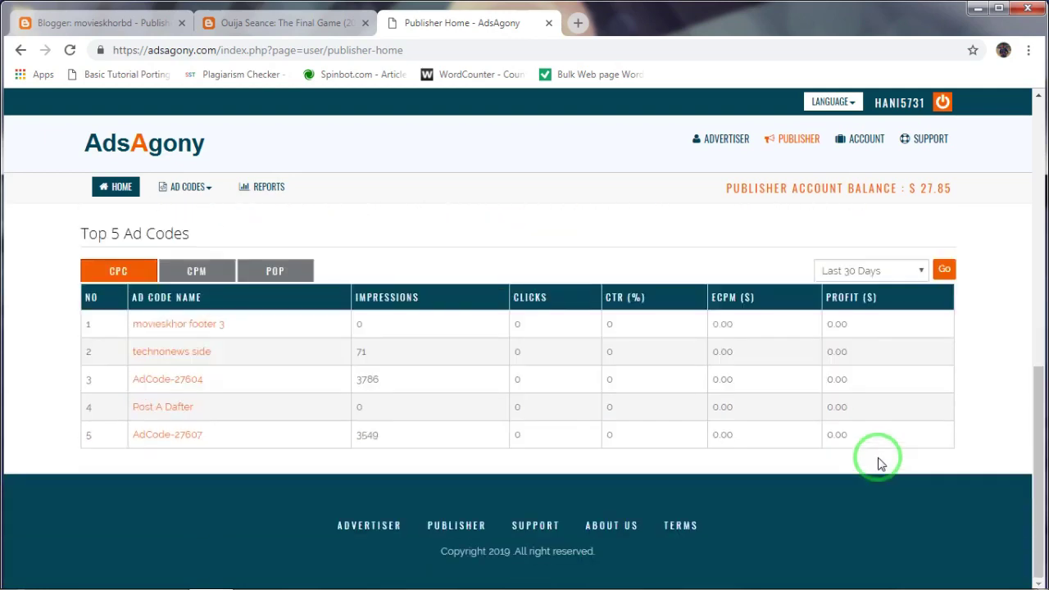
{"action": "scroll", "coordinate": [877, 463], "scroll_direction": "up", "scroll_amount": 8}
{"action": "mouse_move", "coordinate": [754, 386]}
{"action": "left_mouse_down"}
{"action": "mouse_move", "coordinate": [257, 311]}
{"action": "mouse_move", "coordinate": [174, 198]}
{"action": "mouse_move", "coordinate": [156, 240]}
{"action": "left_mouse_up"}
Add movieskhorbd.blogspot.com as a site under Ad Codes > New Site Filter
{"action": "left_click", "coordinate": [201, 187]}
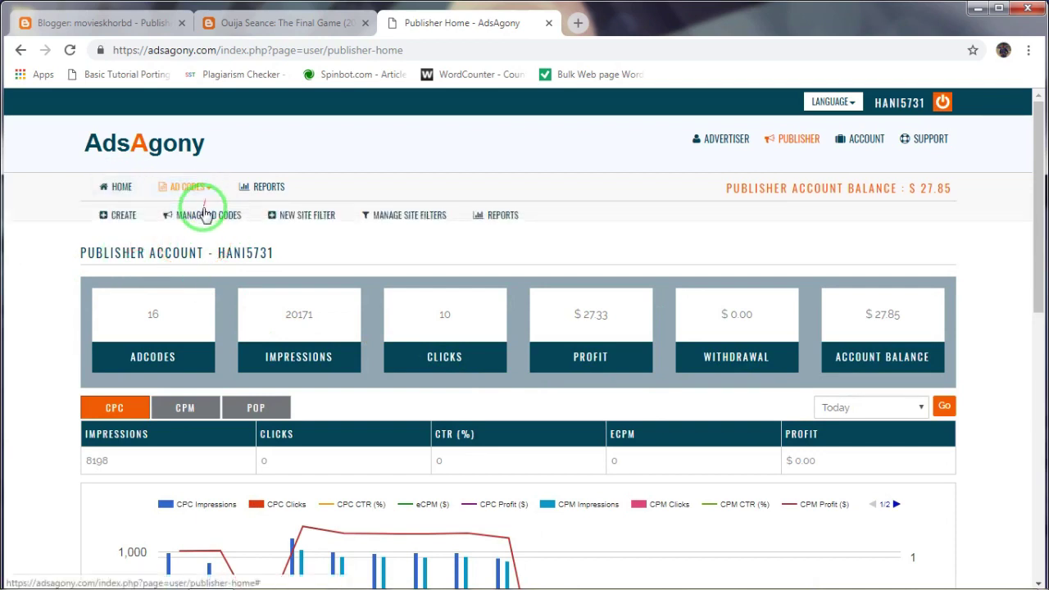
{"action": "left_click", "coordinate": [210, 222]}
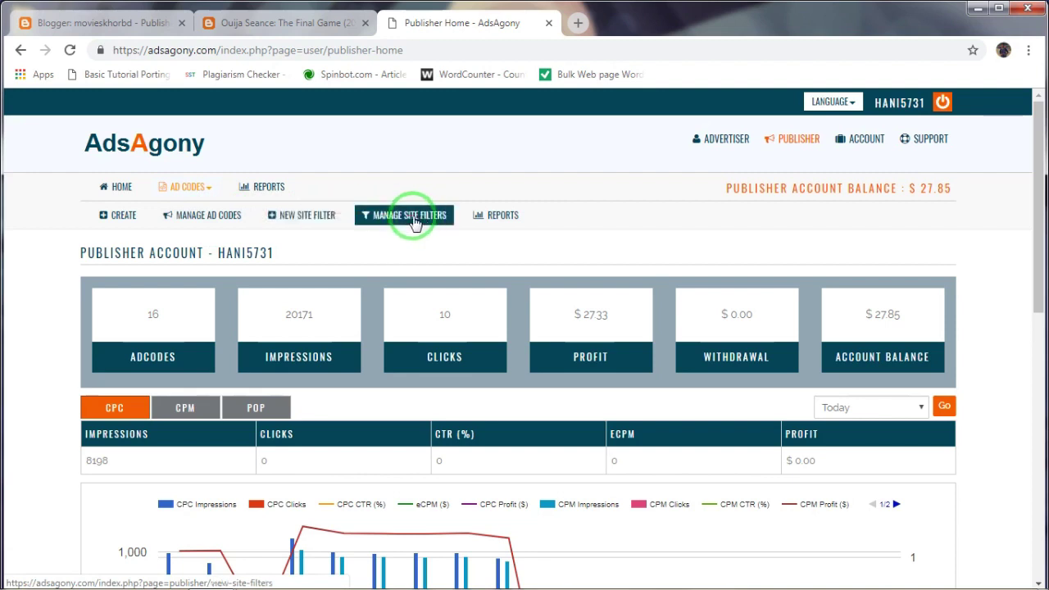
{"action": "left_click", "coordinate": [320, 226]}
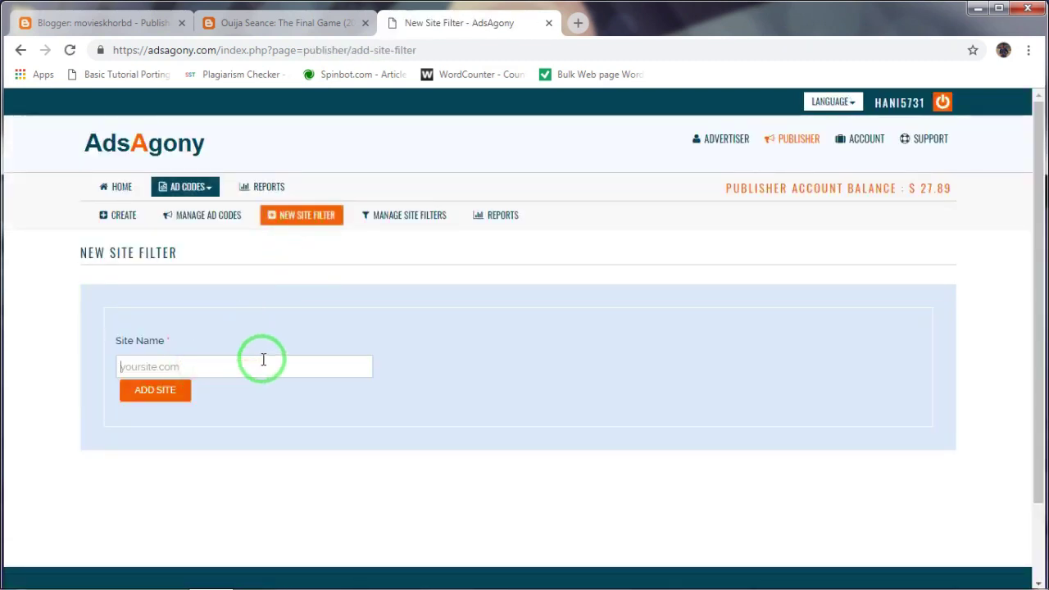
{"action": "left_click", "coordinate": [263, 360]}
{"action": "type", "text": "movieskhorbd."}
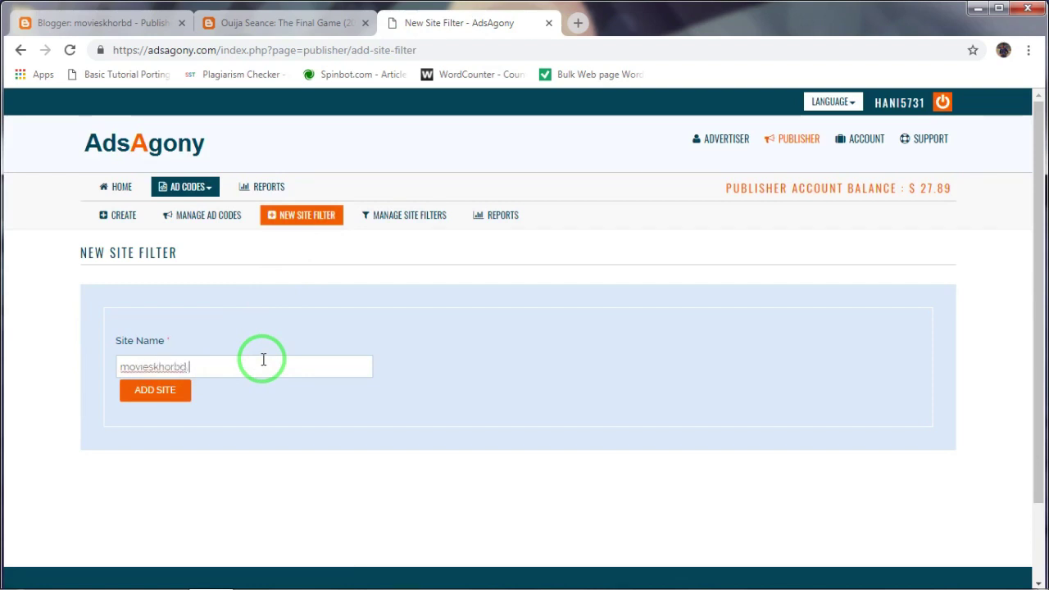
{"action": "type", "text": "blogspot.com"}
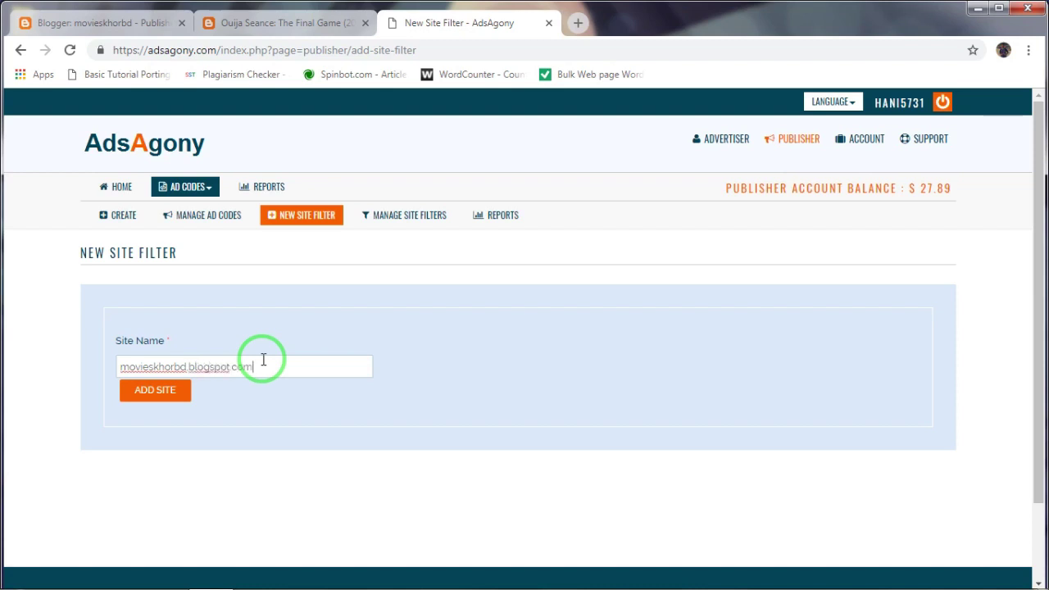
{"action": "left_click_drag", "start_coordinate": [263, 360], "coordinate": [100, 358]}
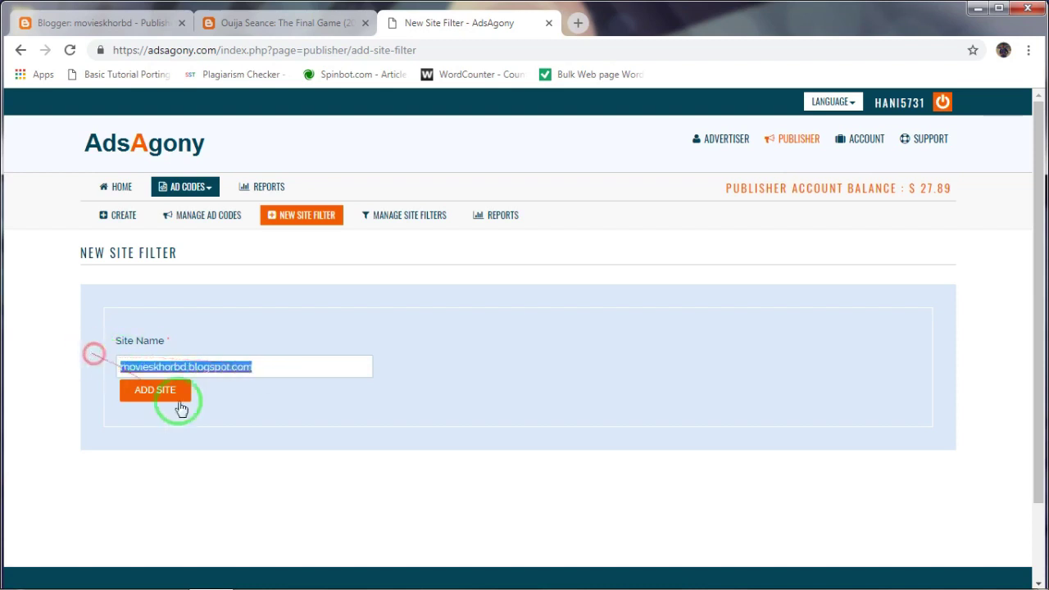
{"action": "left_click", "coordinate": [197, 425]}
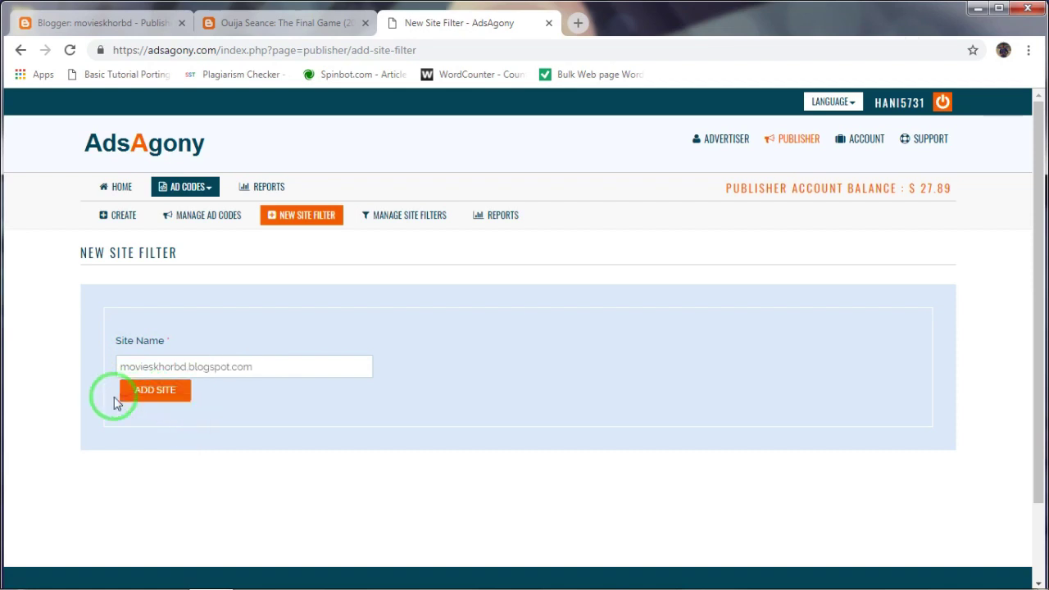
{"action": "mouse_move", "coordinate": [131, 400]}
{"action": "left_mouse_down"}
{"action": "mouse_move", "coordinate": [159, 398]}
{"action": "mouse_move", "coordinate": [225, 279]}
{"action": "mouse_move", "coordinate": [221, 225]}
{"action": "left_mouse_up"}
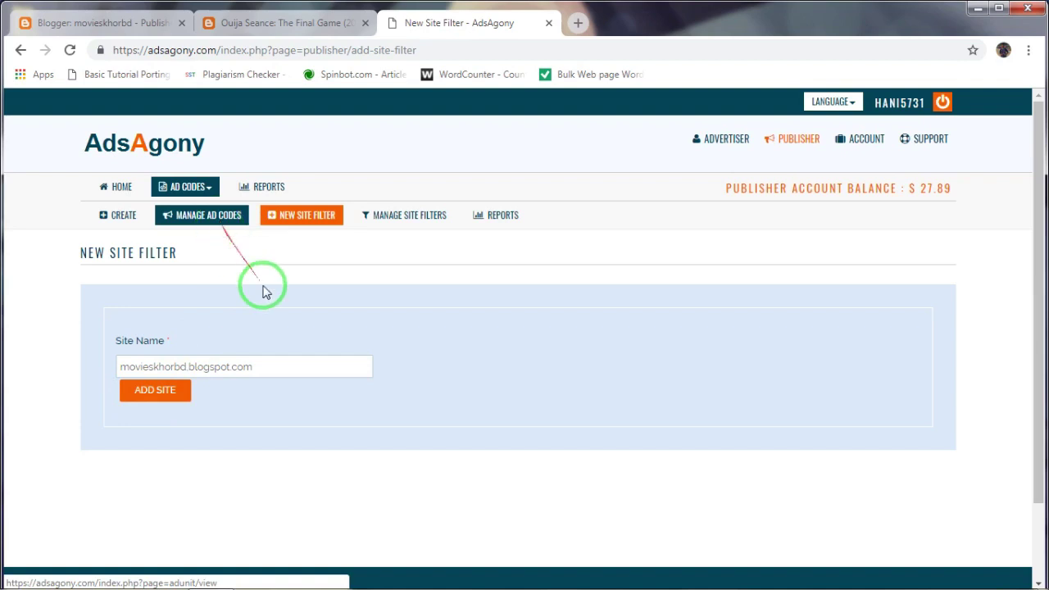
Open Manage Ad Codes and review listed codes like movieskhor footer 1–3 and movieskhorbd side
{"action": "left_click", "coordinate": [215, 219]}
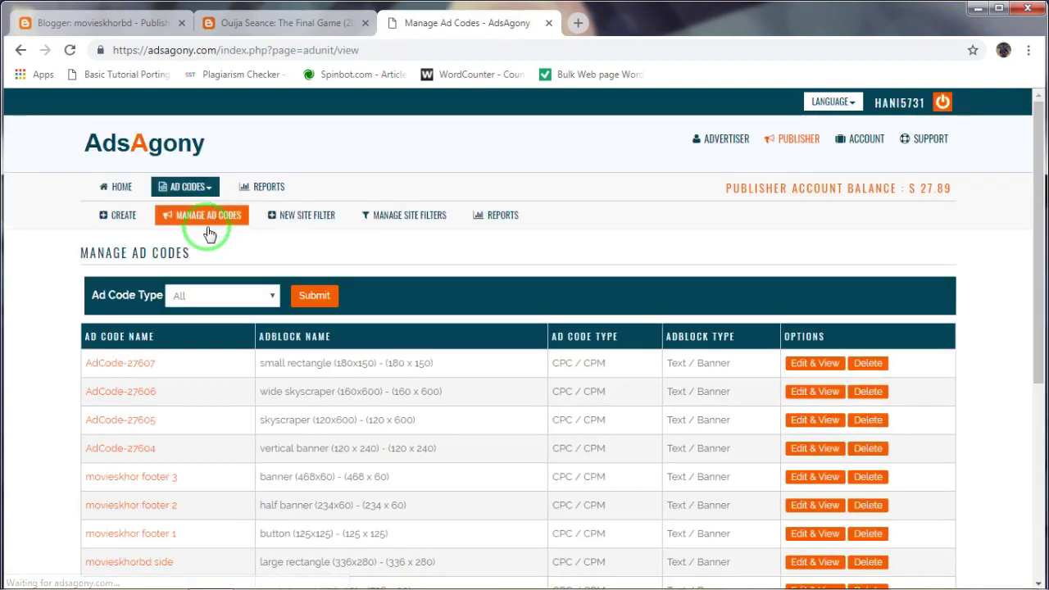
{"action": "mouse_move", "coordinate": [210, 237]}
{"action": "left_mouse_down"}
{"action": "mouse_move", "coordinate": [140, 386]}
{"action": "mouse_move", "coordinate": [190, 461]}
{"action": "mouse_move", "coordinate": [457, 379]}
{"action": "left_mouse_up"}
{"action": "scroll", "coordinate": [421, 402], "scroll_direction": "down", "scroll_amount": 4}
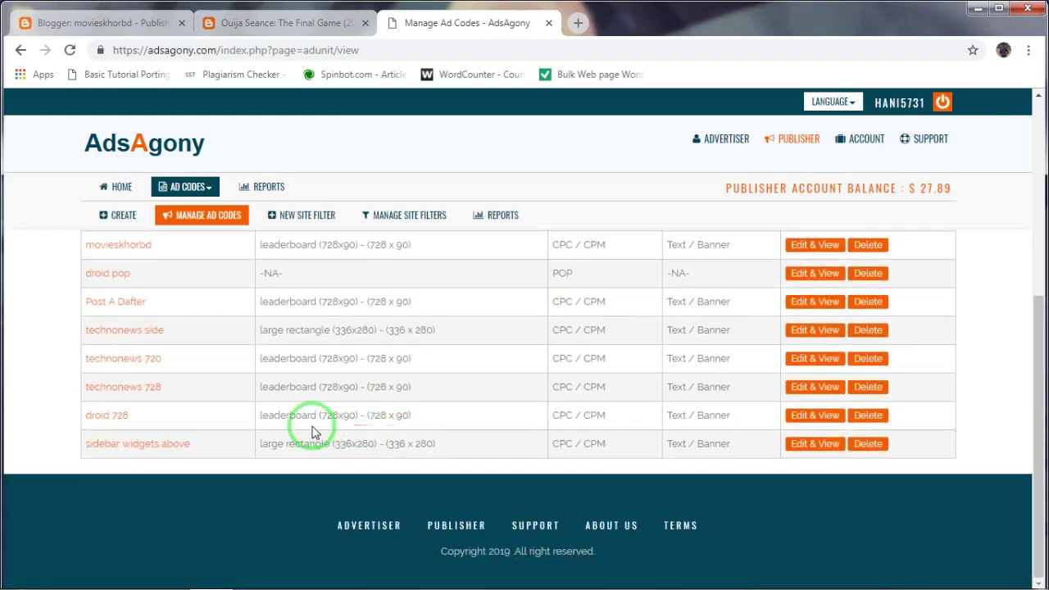
{"action": "scroll", "coordinate": [211, 386], "scroll_direction": "up", "scroll_amount": 6}
{"action": "left_click_drag", "start_coordinate": [206, 363], "coordinate": [213, 228]}
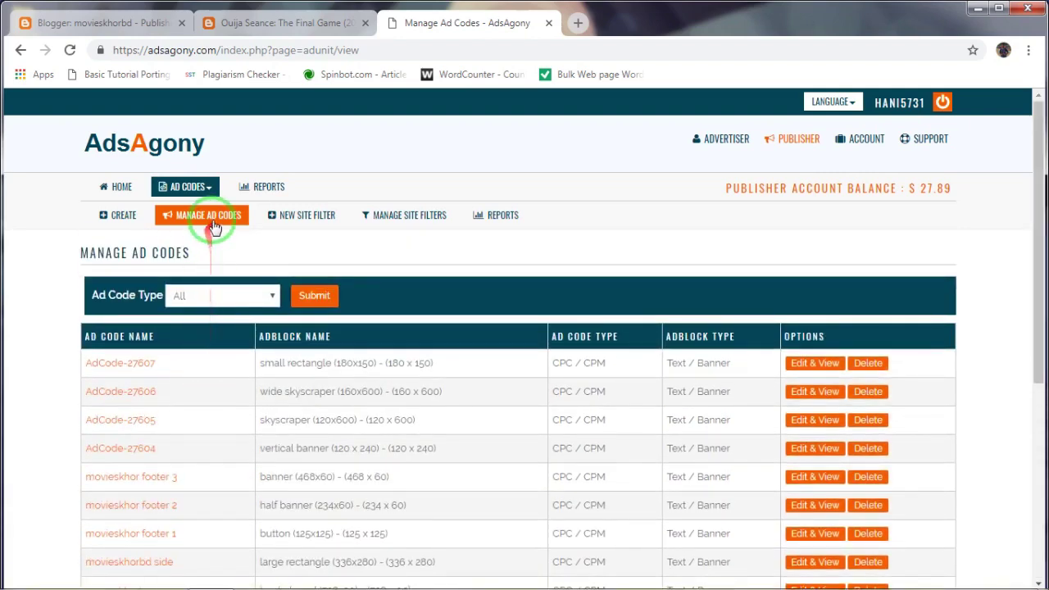
{"action": "left_click_drag", "start_coordinate": [199, 298], "coordinate": [562, 356]}
{"action": "scroll", "coordinate": [565, 385], "scroll_direction": "down", "scroll_amount": 5}
{"action": "left_click_drag", "start_coordinate": [574, 435], "coordinate": [497, 464]}
{"action": "scroll", "coordinate": [484, 451], "scroll_direction": "up", "scroll_amount": 5}
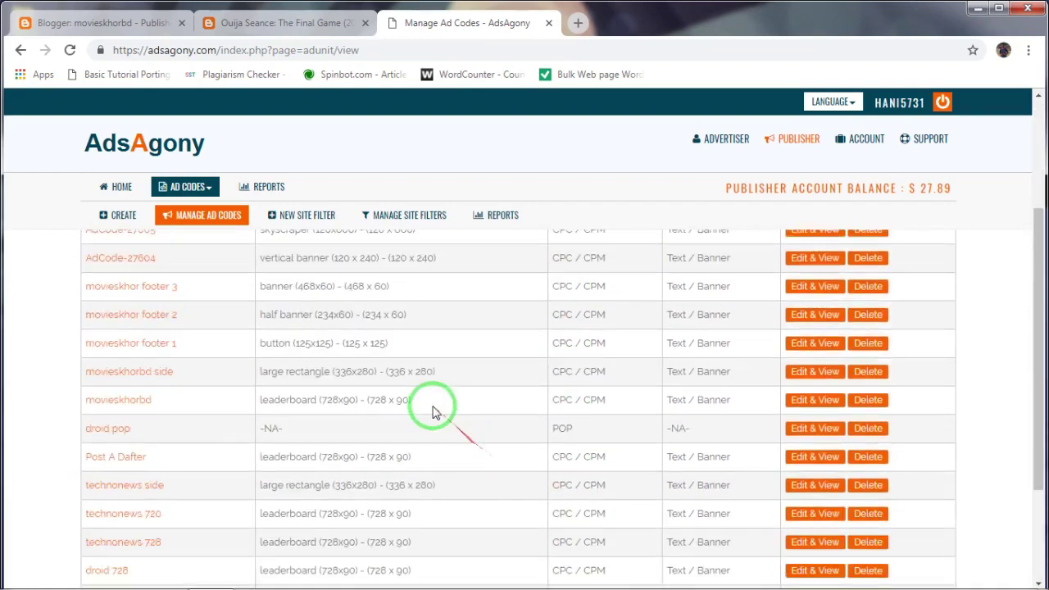
{"action": "left_click_drag", "start_coordinate": [441, 412], "coordinate": [361, 311]}
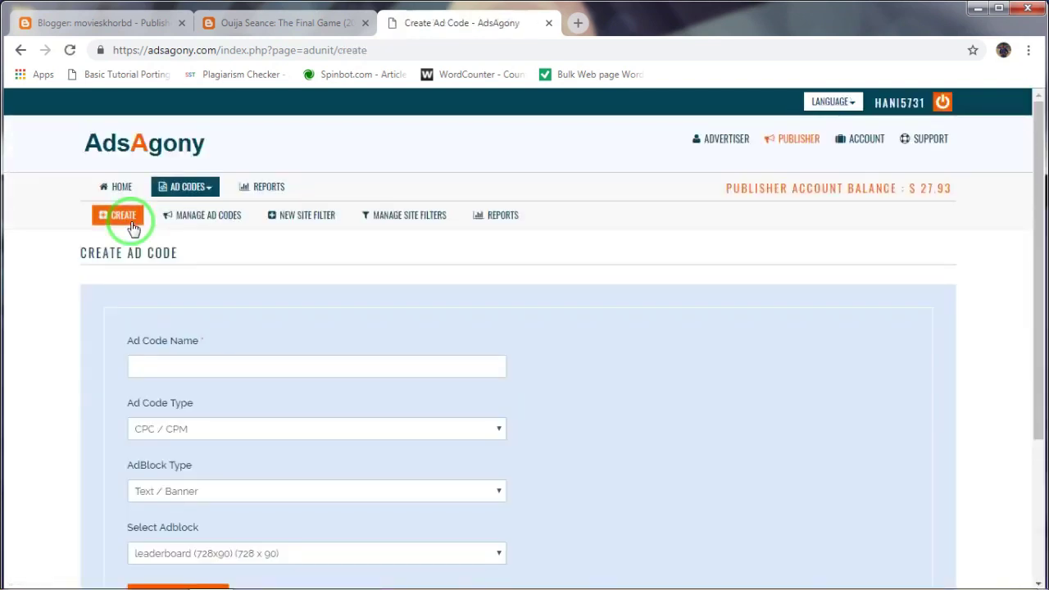
Enter movieskhorbd banner ads as the new ad code's name
{"action": "mouse_move", "coordinate": [279, 263]}
{"action": "left_mouse_down"}
{"action": "mouse_move", "coordinate": [262, 304]}
{"action": "mouse_move", "coordinate": [331, 372]}
{"action": "left_mouse_up"}
{"action": "scroll", "coordinate": [331, 373], "scroll_direction": "down", "scroll_amount": 2}
{"action": "scroll", "coordinate": [281, 364], "scroll_direction": "up", "scroll_amount": 2}
{"action": "left_click", "coordinate": [222, 368]}
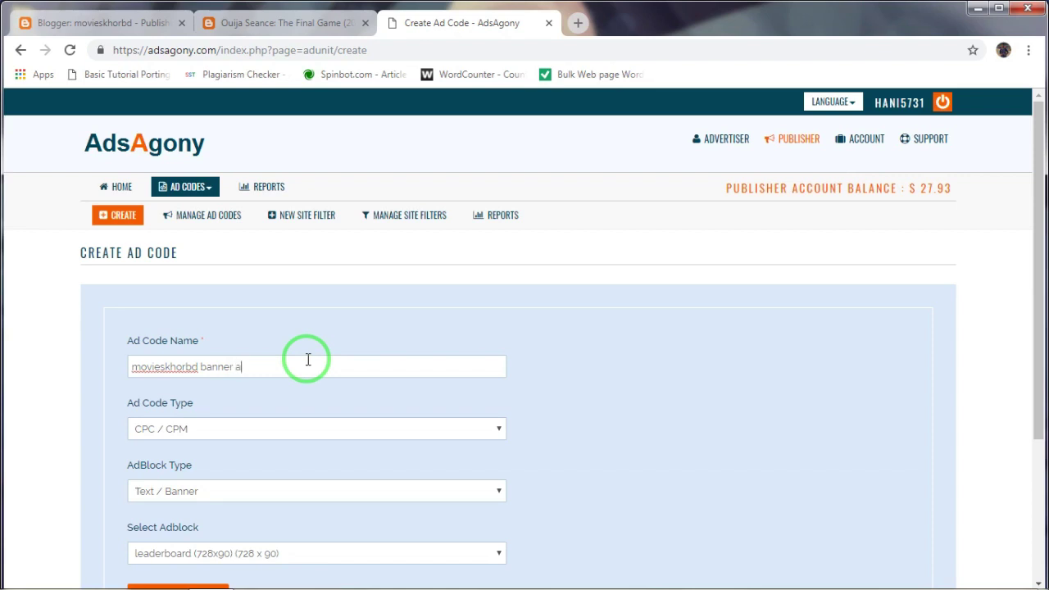
{"action": "mouse_move", "coordinate": [310, 357]}
{"action": "left_mouse_down"}
{"action": "mouse_move", "coordinate": [288, 398]}
{"action": "mouse_move", "coordinate": [204, 379]}
{"action": "mouse_move", "coordinate": [147, 351]}
{"action": "mouse_move", "coordinate": [189, 428]}
{"action": "left_mouse_up"}
Keep CPC / CPM and Text / Banner, choose leaderboard (728x90), and create the ad code
{"action": "left_click", "coordinate": [189, 428]}
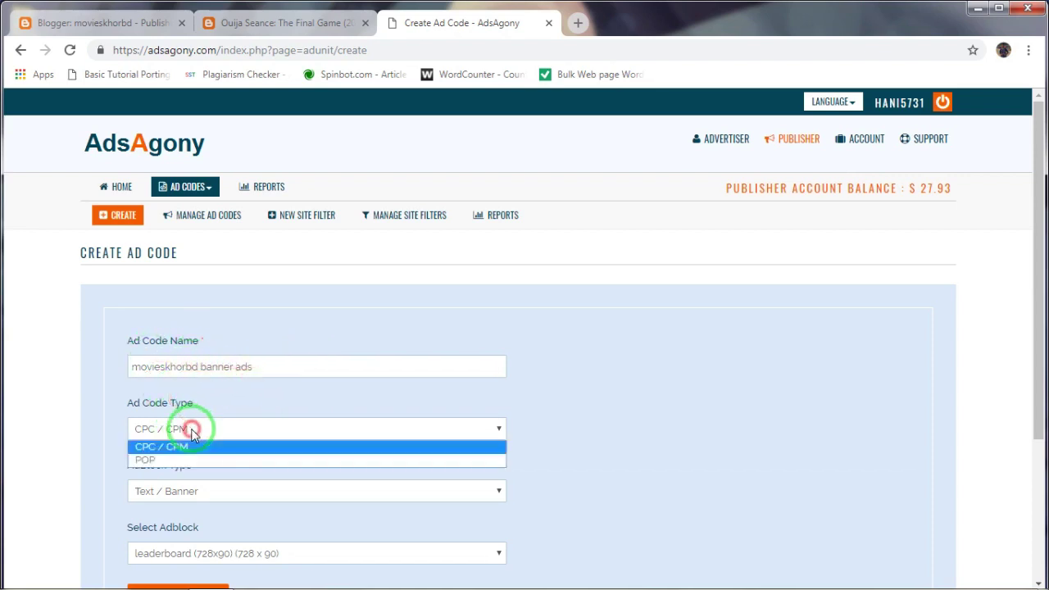
{"action": "mouse_move", "coordinate": [499, 432]}
{"action": "left_mouse_down"}
{"action": "mouse_move", "coordinate": [579, 413]}
{"action": "mouse_move", "coordinate": [311, 442]}
{"action": "left_mouse_up"}
{"action": "scroll", "coordinate": [310, 443], "scroll_direction": "down", "scroll_amount": 2}
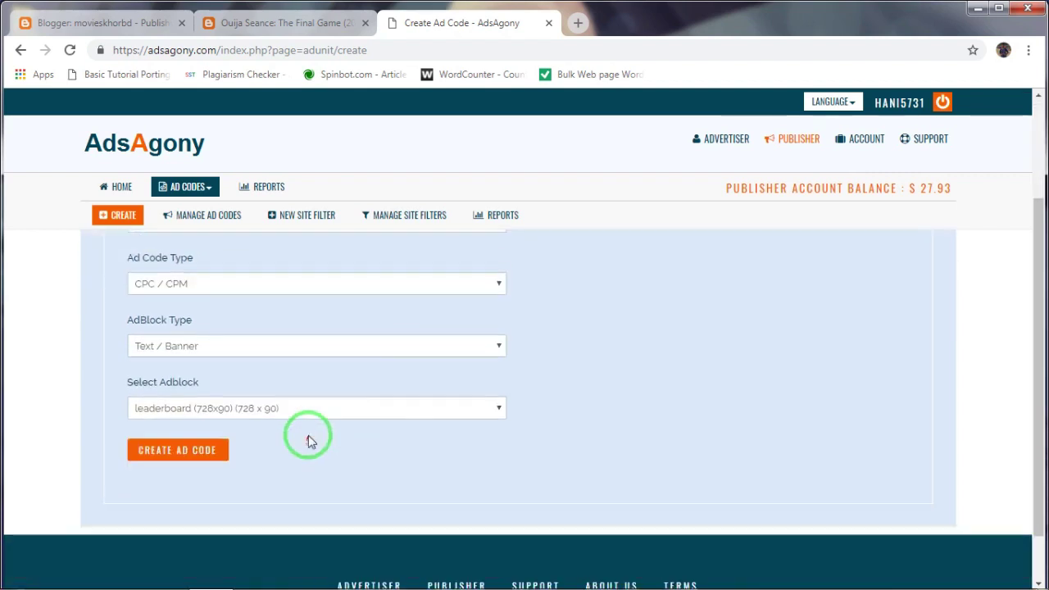
{"action": "left_click", "coordinate": [170, 343]}
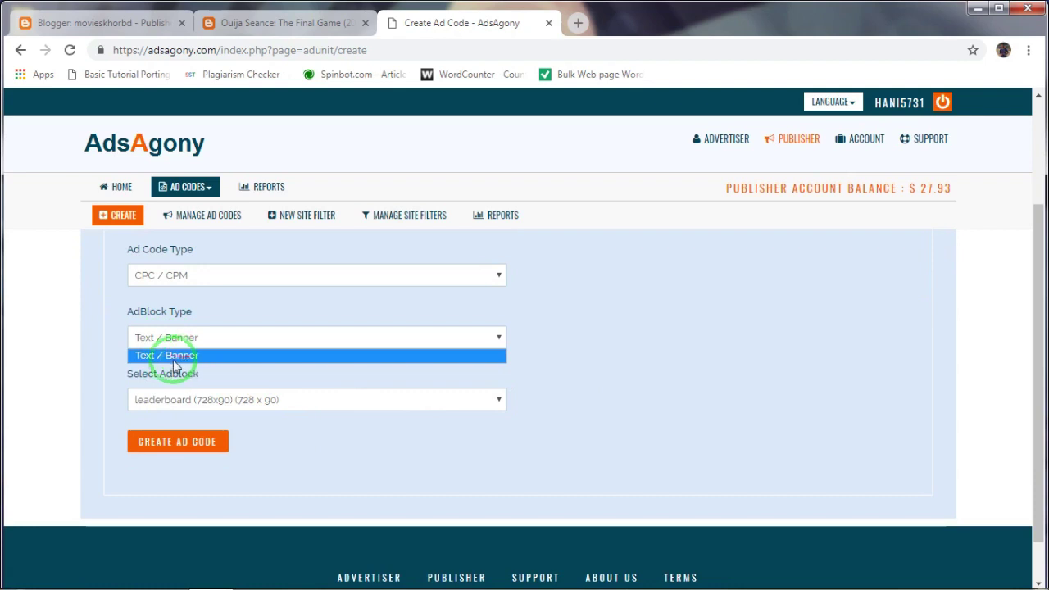
{"action": "left_click", "coordinate": [544, 347]}
{"action": "left_click", "coordinate": [412, 396]}
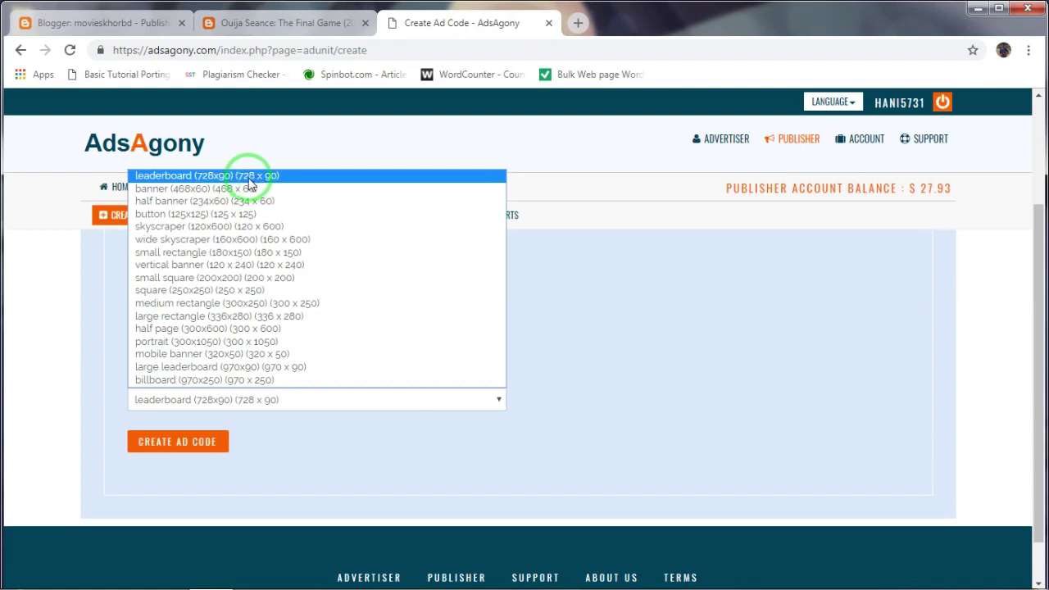
{"action": "left_click", "coordinate": [291, 177]}
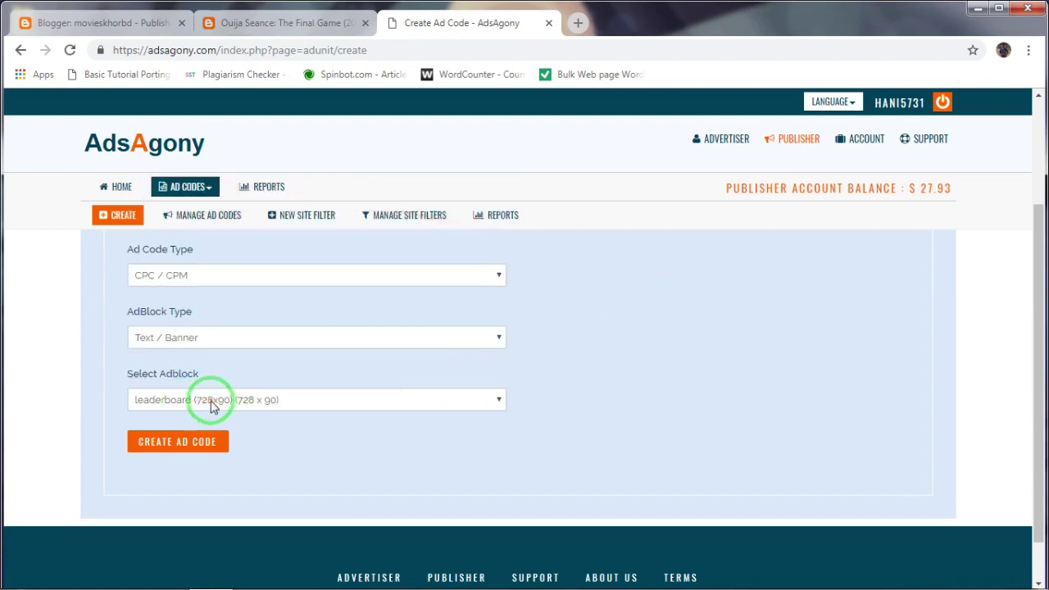
{"action": "left_click", "coordinate": [181, 453]}
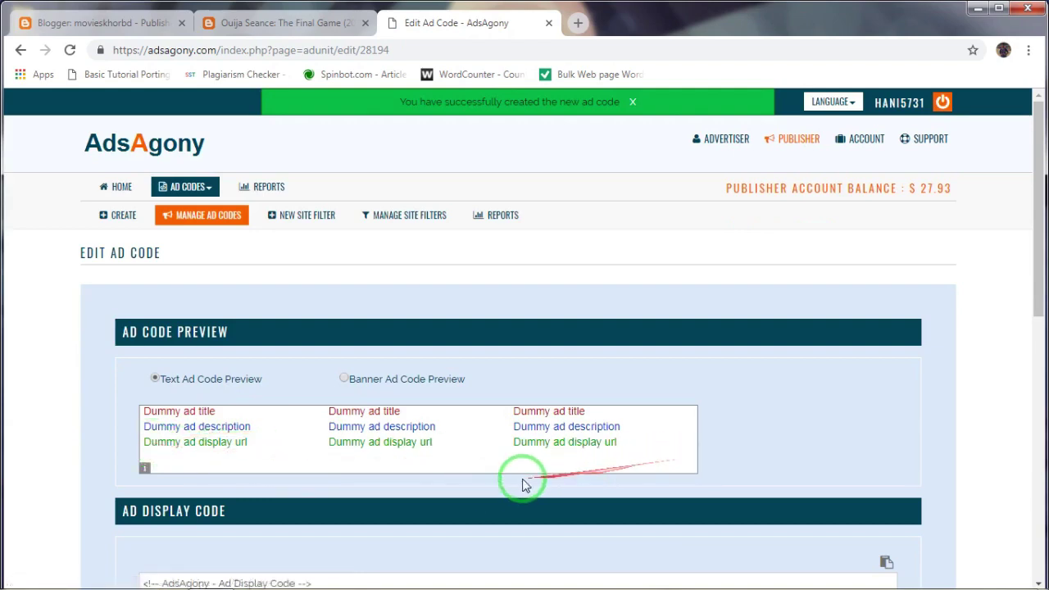
Compare the banner and text previews, then save the ad code with Update Ad Code
{"action": "scroll", "coordinate": [467, 492], "scroll_direction": "down", "scroll_amount": 3}
{"action": "scroll", "coordinate": [447, 512], "scroll_direction": "down", "scroll_amount": 4}
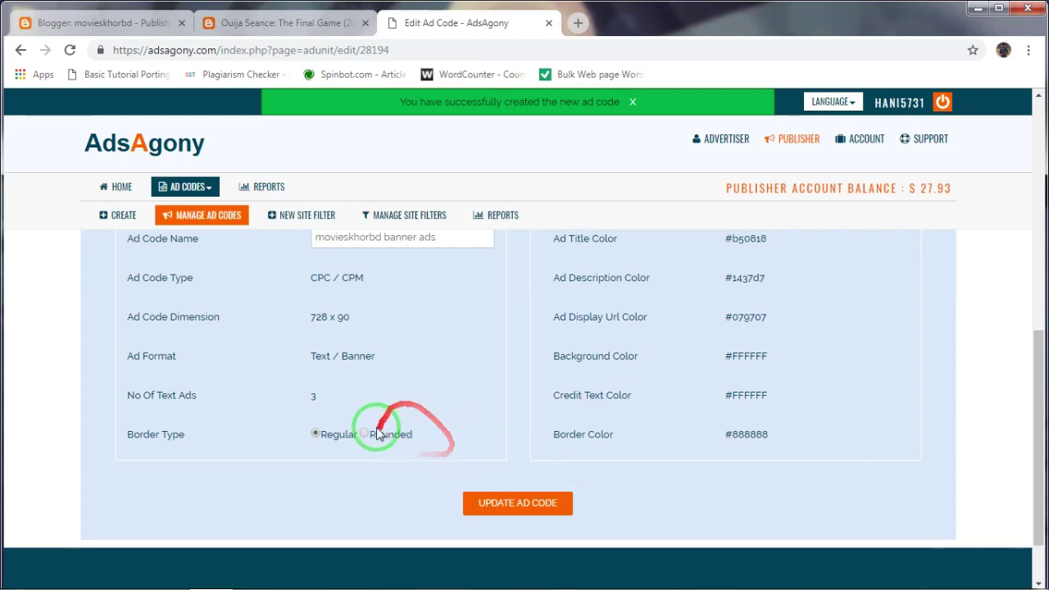
{"action": "scroll", "coordinate": [409, 457], "scroll_direction": "up", "scroll_amount": 7}
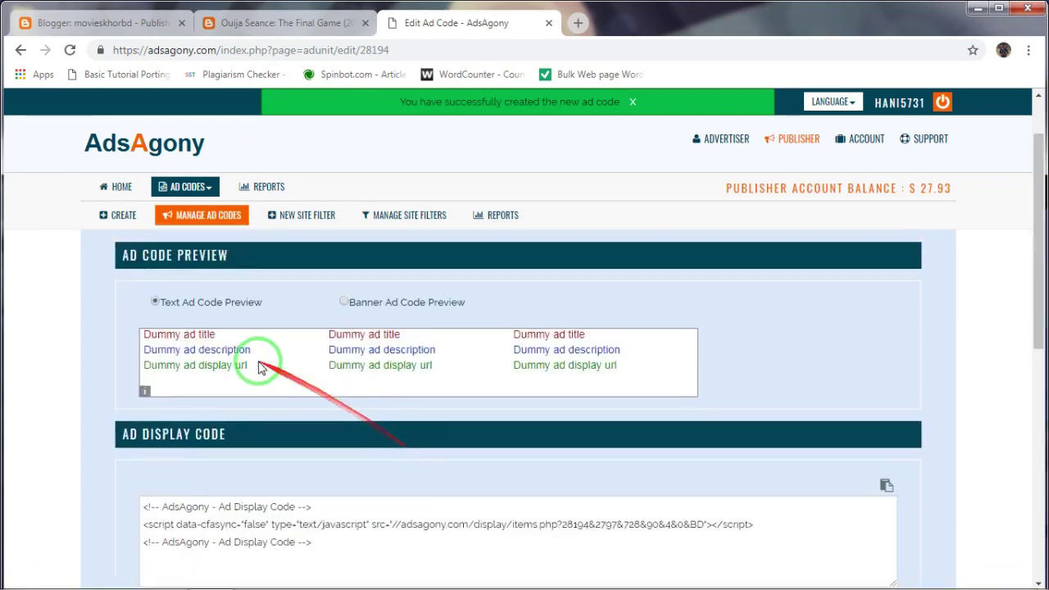
{"action": "left_click", "coordinate": [342, 305]}
{"action": "left_click", "coordinate": [155, 301]}
{"action": "scroll", "coordinate": [412, 427], "scroll_direction": "down", "scroll_amount": 7}
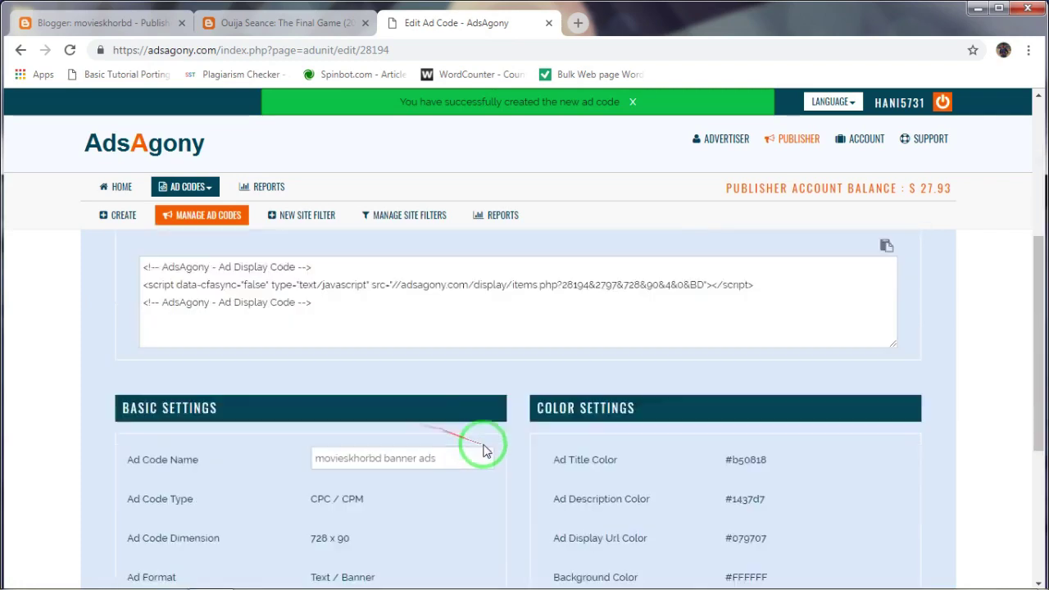
{"action": "left_click", "coordinate": [521, 432]}
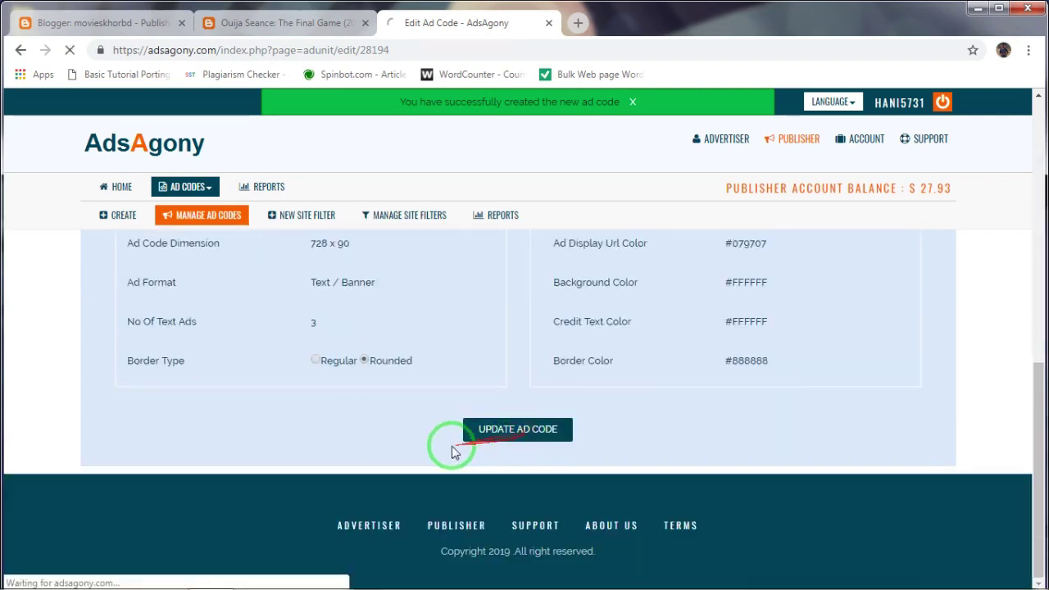
Return to the AD DISPLAY CODE box and focus its script
{"action": "scroll", "coordinate": [442, 438], "scroll_direction": "up", "scroll_amount": 7}
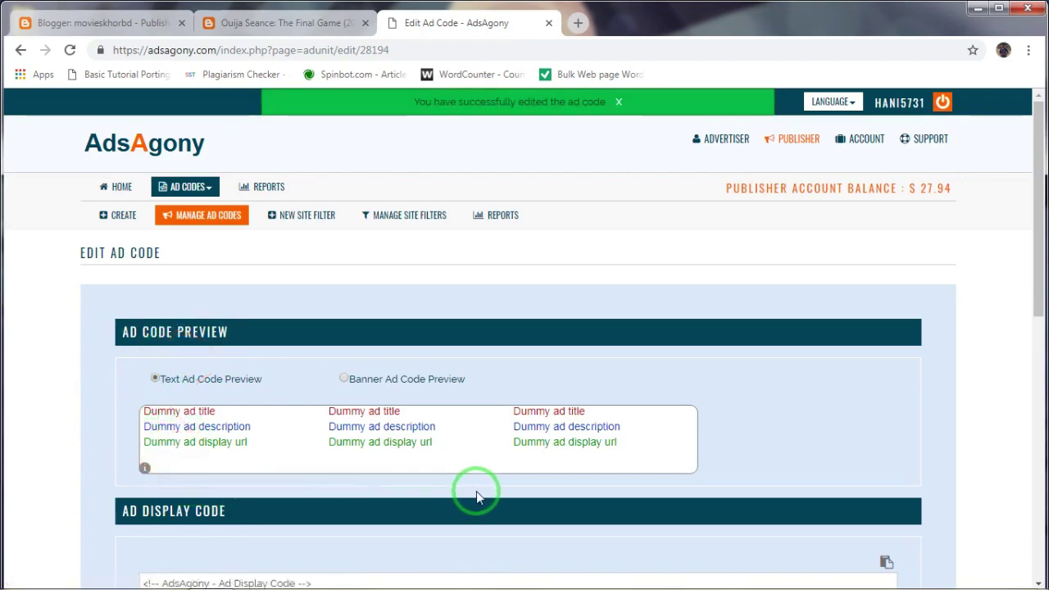
{"action": "scroll", "coordinate": [478, 497], "scroll_direction": "down", "scroll_amount": 2}
{"action": "scroll", "coordinate": [472, 485], "scroll_direction": "down", "scroll_amount": 6}
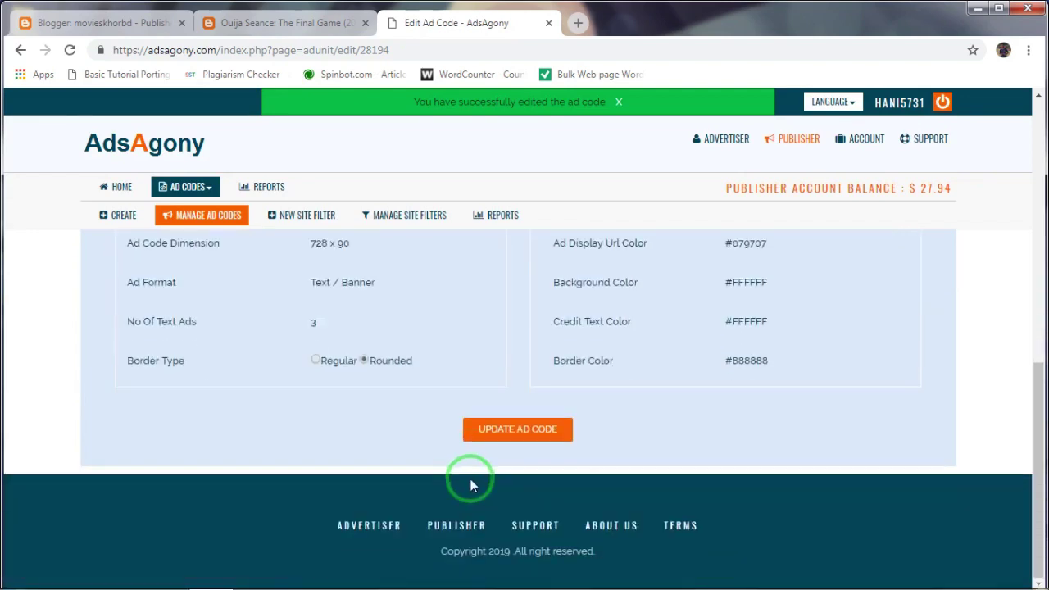
{"action": "scroll", "coordinate": [417, 417], "scroll_direction": "up", "scroll_amount": 5}
{"action": "left_click", "coordinate": [280, 382]}
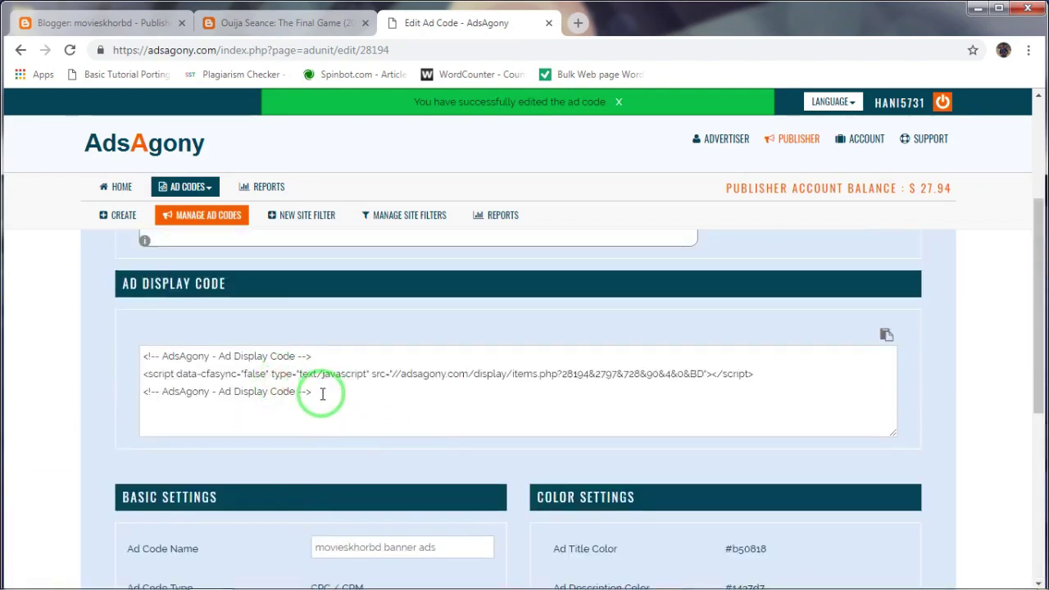
Copy the three-line movieskhorbd banner ad display code to the clipboard
{"action": "left_click_drag", "start_coordinate": [339, 402], "coordinate": [117, 335]}
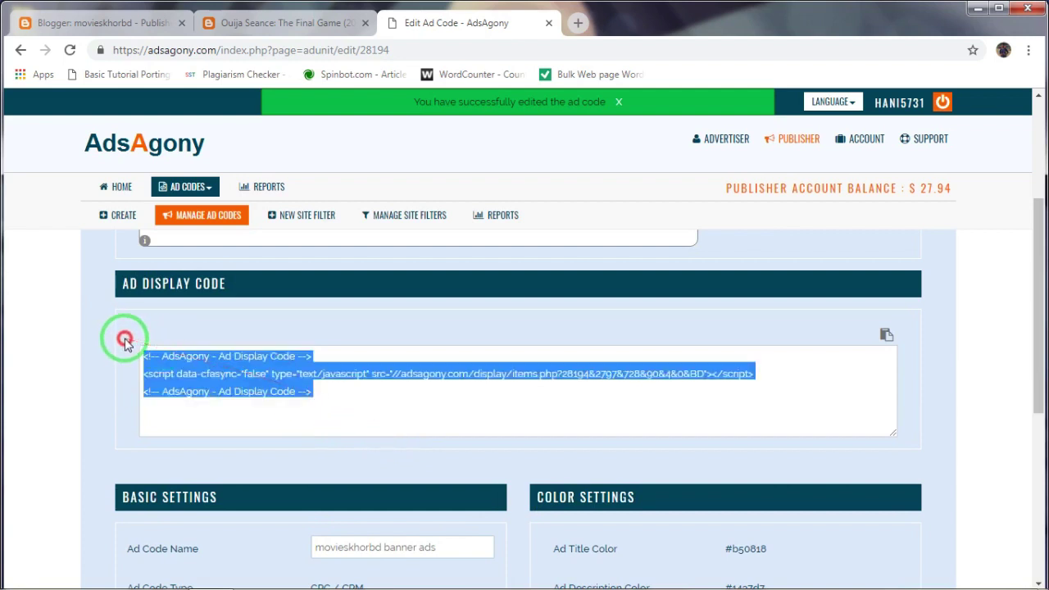
{"action": "left_click", "coordinate": [886, 335]}
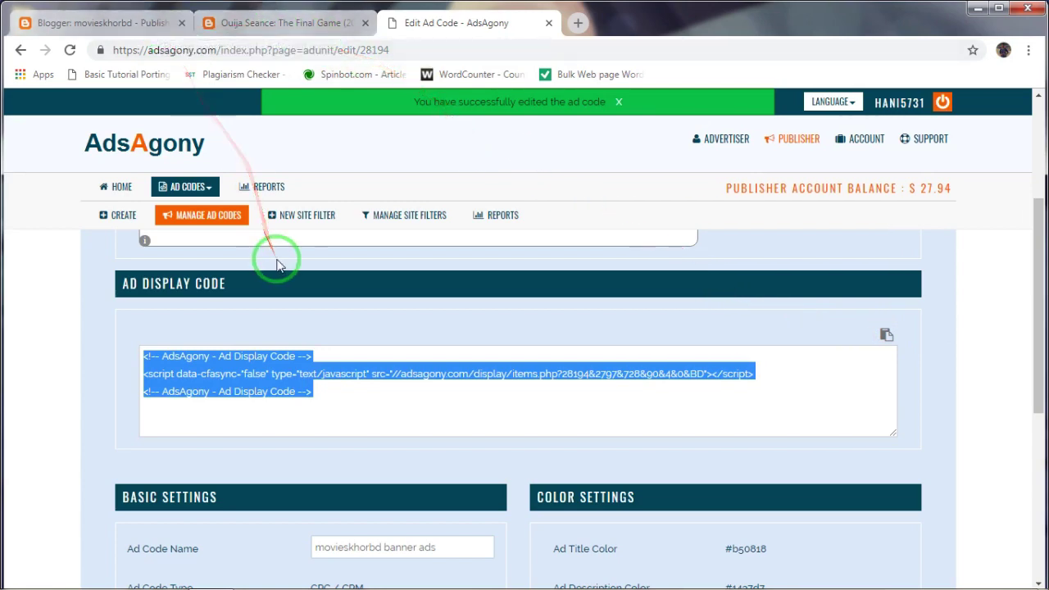
{"action": "left_click_drag", "start_coordinate": [300, 263], "coordinate": [319, 281]}
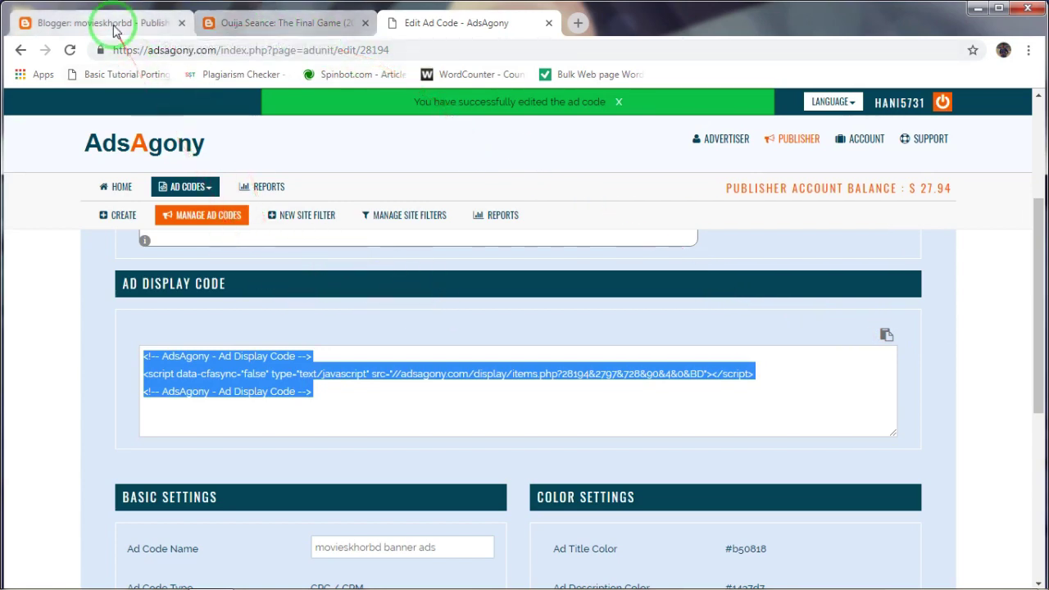
{"action": "left_click", "coordinate": [123, 22]}
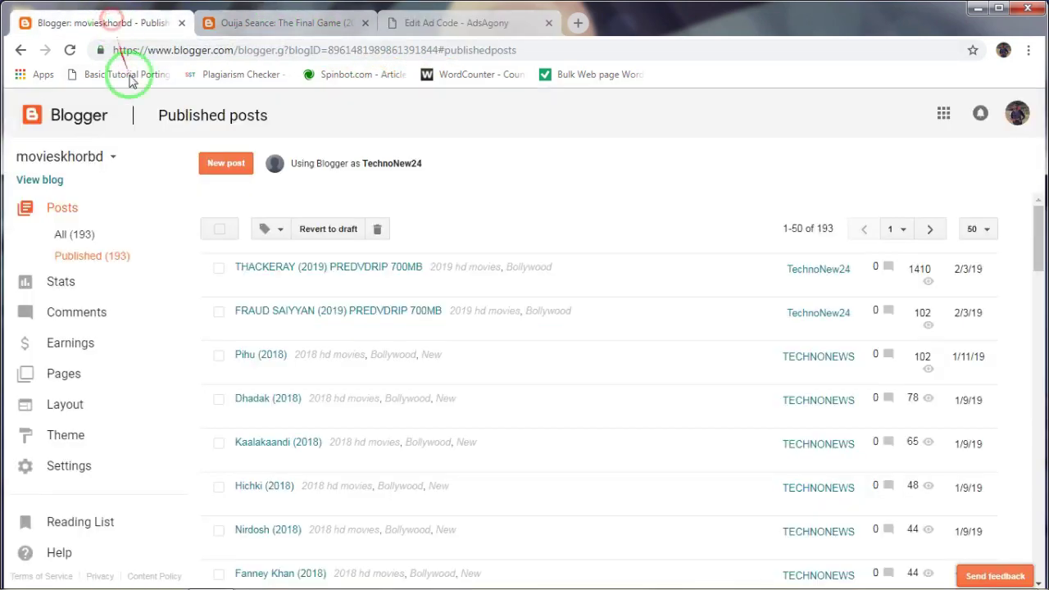
Reload the blog's Layout page and edit the Header ad slot (728x90) HTML/JavaScript gadget
{"action": "left_click", "coordinate": [78, 411]}
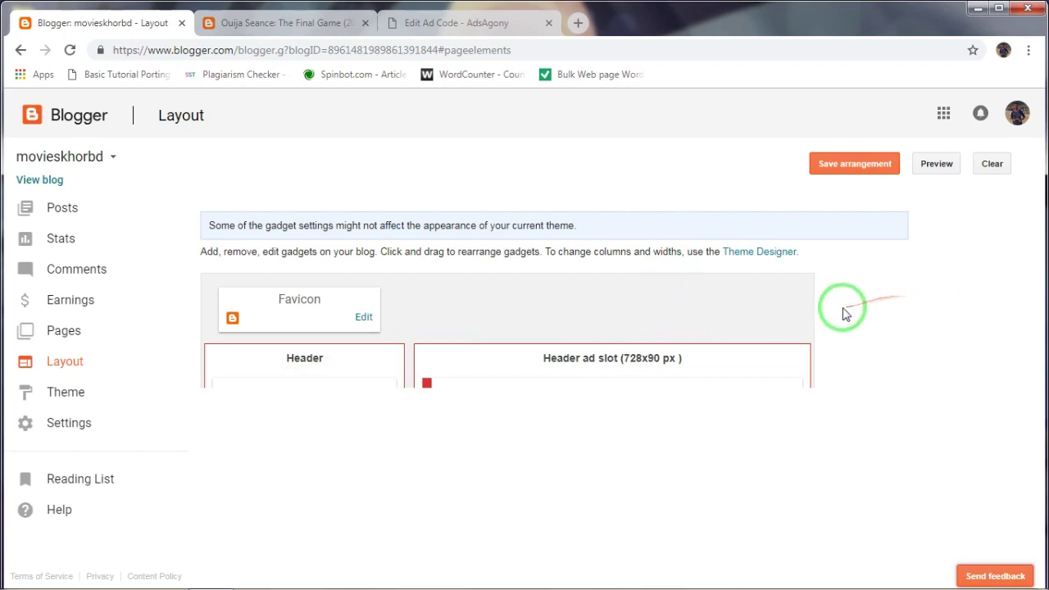
{"action": "left_click", "coordinate": [72, 51]}
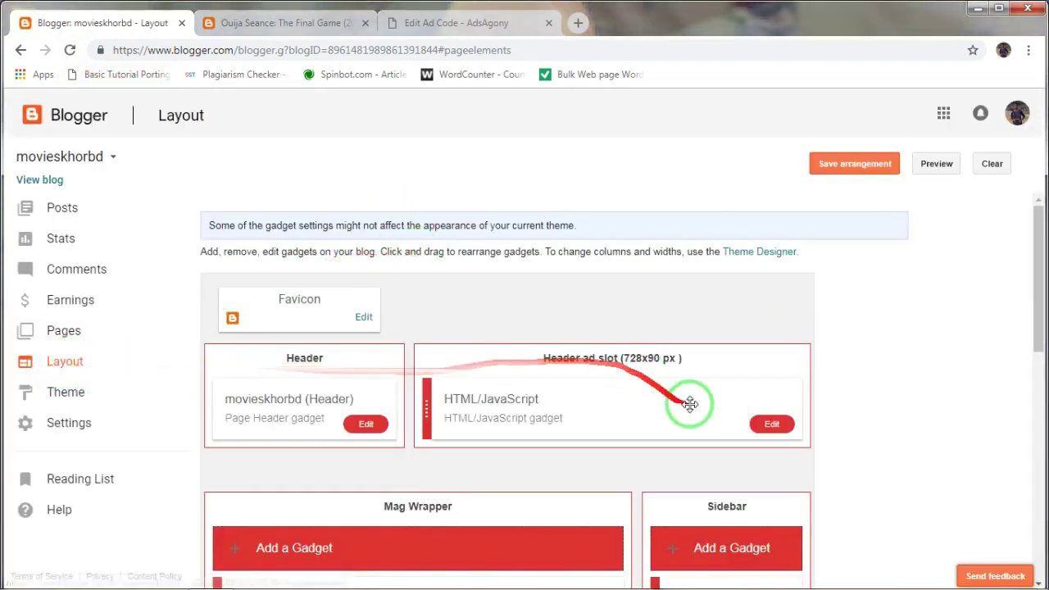
{"action": "left_click", "coordinate": [534, 359]}
{"action": "mouse_move", "coordinate": [535, 359]}
{"action": "left_mouse_down"}
{"action": "mouse_move", "coordinate": [706, 357]}
{"action": "mouse_move", "coordinate": [560, 357]}
{"action": "mouse_move", "coordinate": [565, 370]}
{"action": "left_mouse_up"}
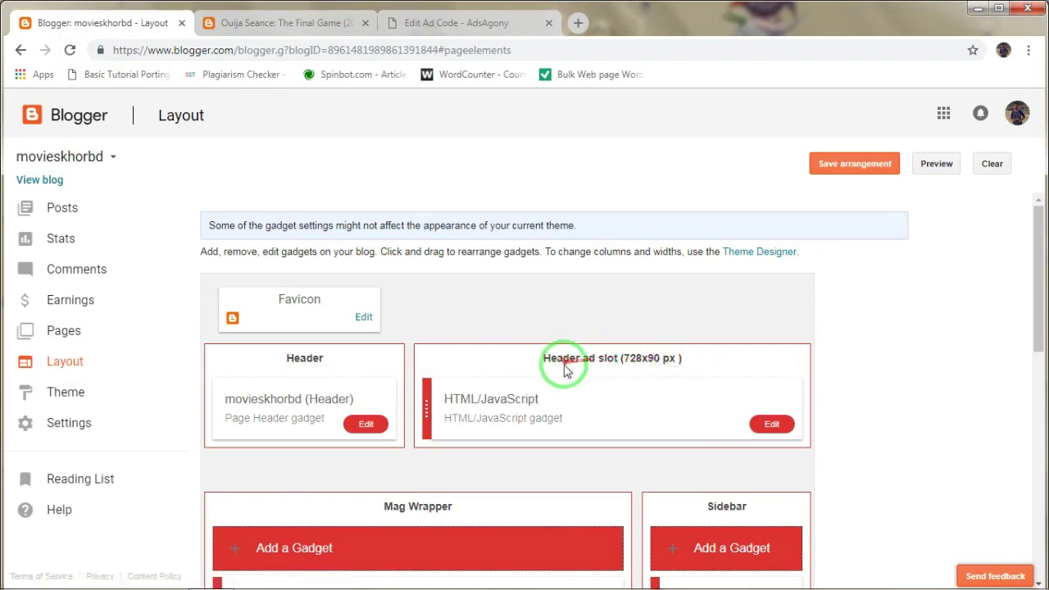
{"action": "left_click", "coordinate": [769, 426]}
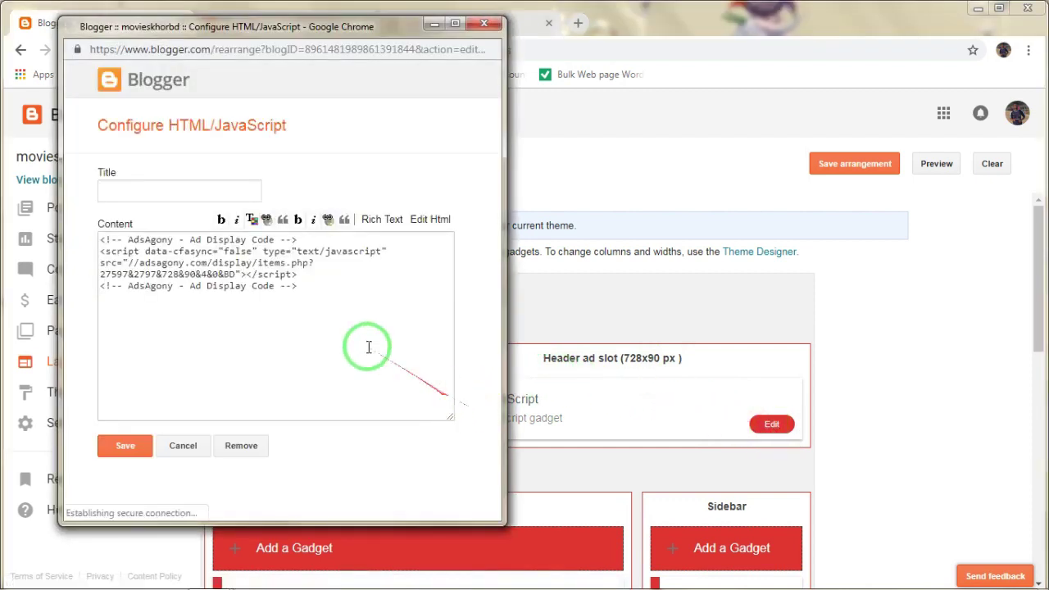
Check the gadget's existing AdsAgony script, cancel without saving, and view the live blog
{"action": "left_click_drag", "start_coordinate": [328, 295], "coordinate": [89, 235]}
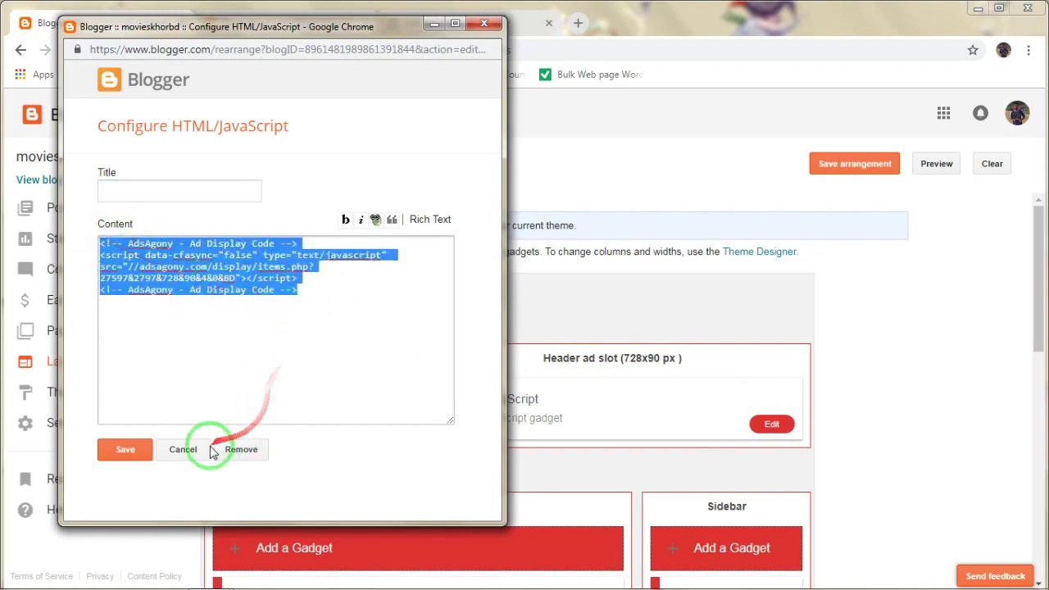
{"action": "left_click", "coordinate": [183, 449]}
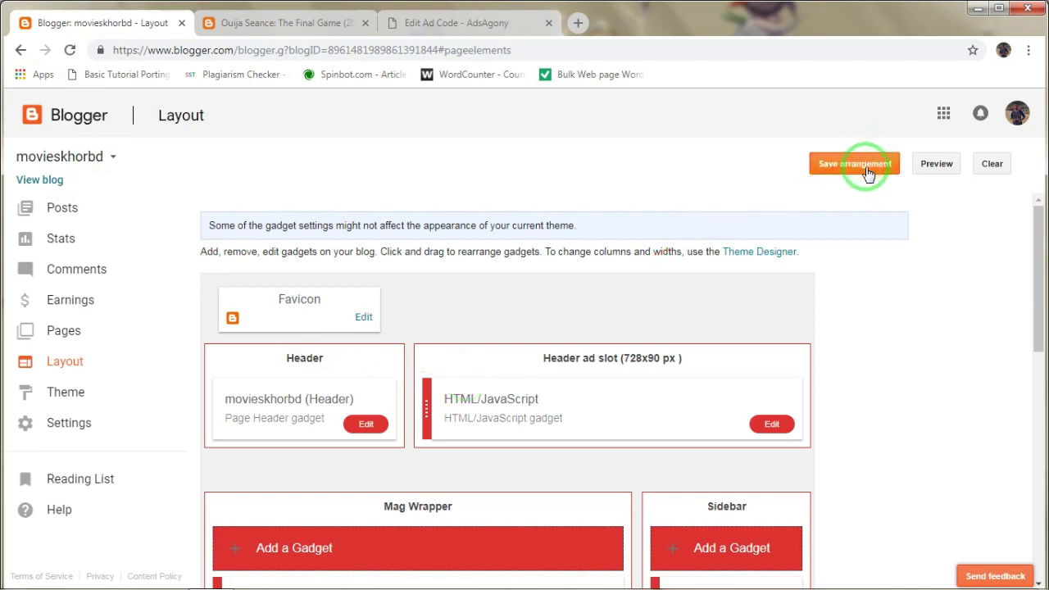
{"action": "left_click", "coordinate": [50, 181]}
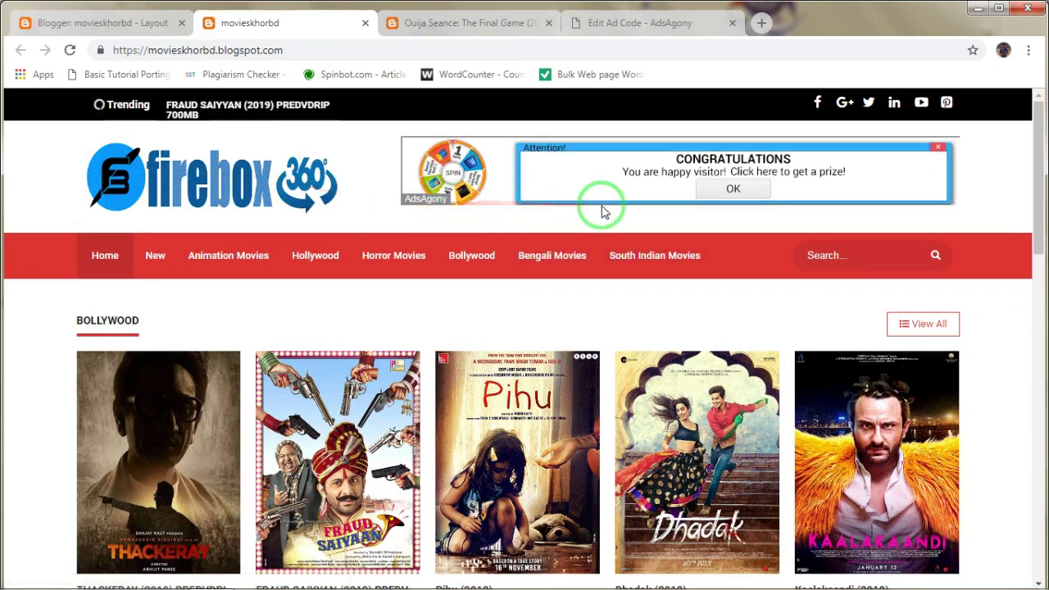
Scroll the live blog to check the header and footer ads, then close both blog tabs
{"action": "scroll", "coordinate": [690, 265], "scroll_direction": "down", "scroll_amount": 8}
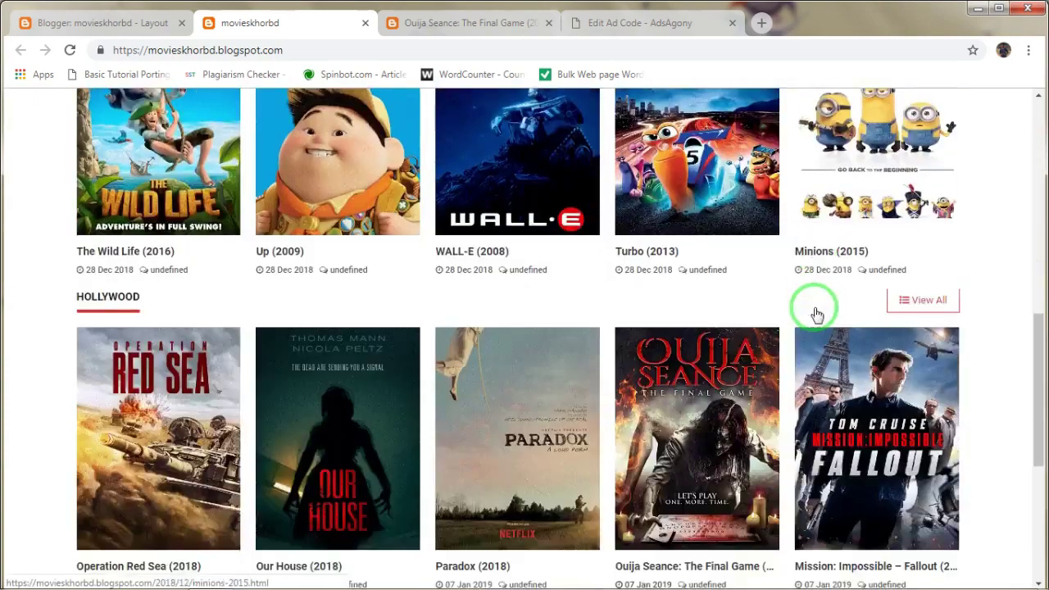
{"action": "scroll", "coordinate": [812, 310], "scroll_direction": "down", "scroll_amount": 5}
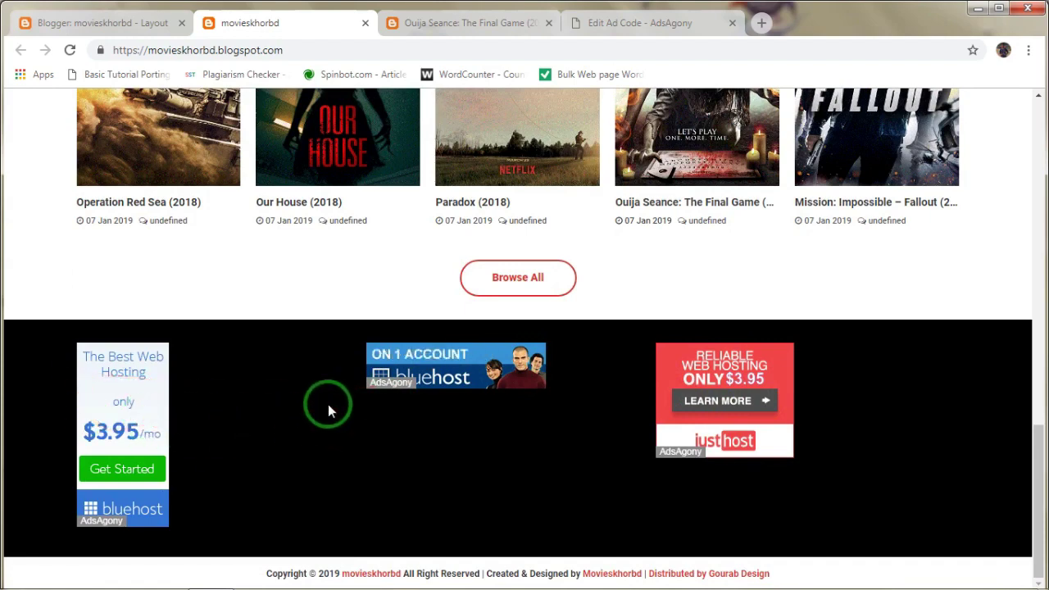
{"action": "left_click", "coordinate": [368, 25]}
{"action": "left_click", "coordinate": [365, 24]}
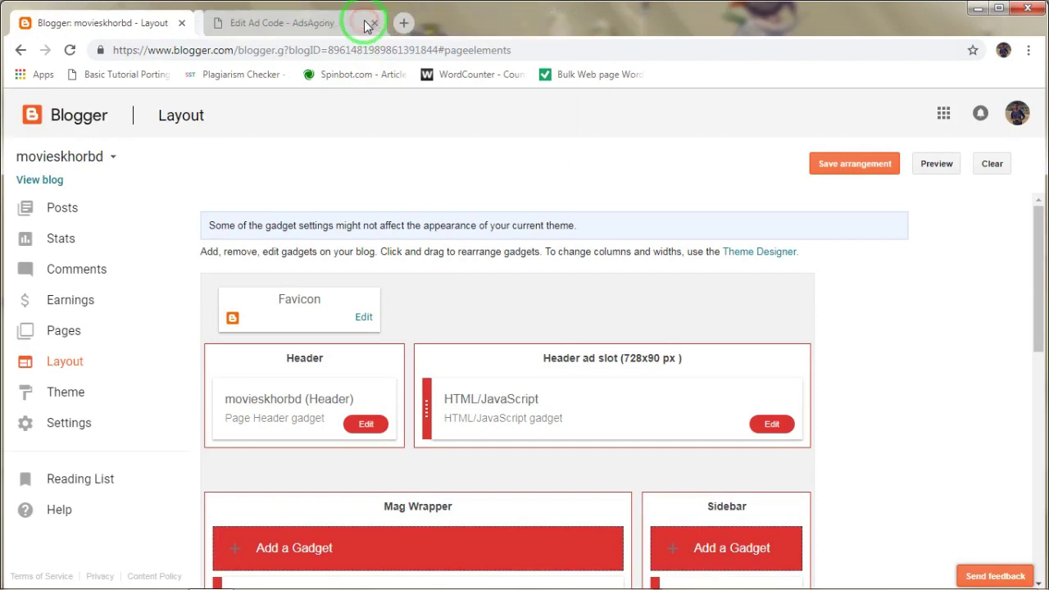
Return to AdsAgony's Edit Ad Code page, dismiss the saved message, and go to Advertiser Home
{"action": "left_click", "coordinate": [243, 31]}
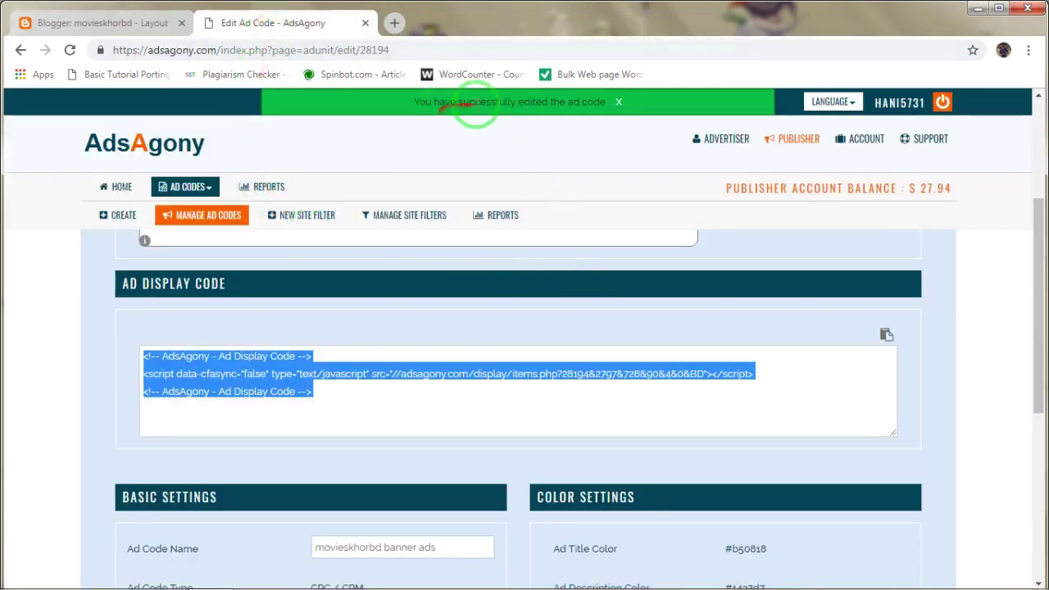
{"action": "left_click", "coordinate": [621, 104]}
{"action": "scroll", "coordinate": [716, 176], "scroll_direction": "up", "scroll_amount": 1}
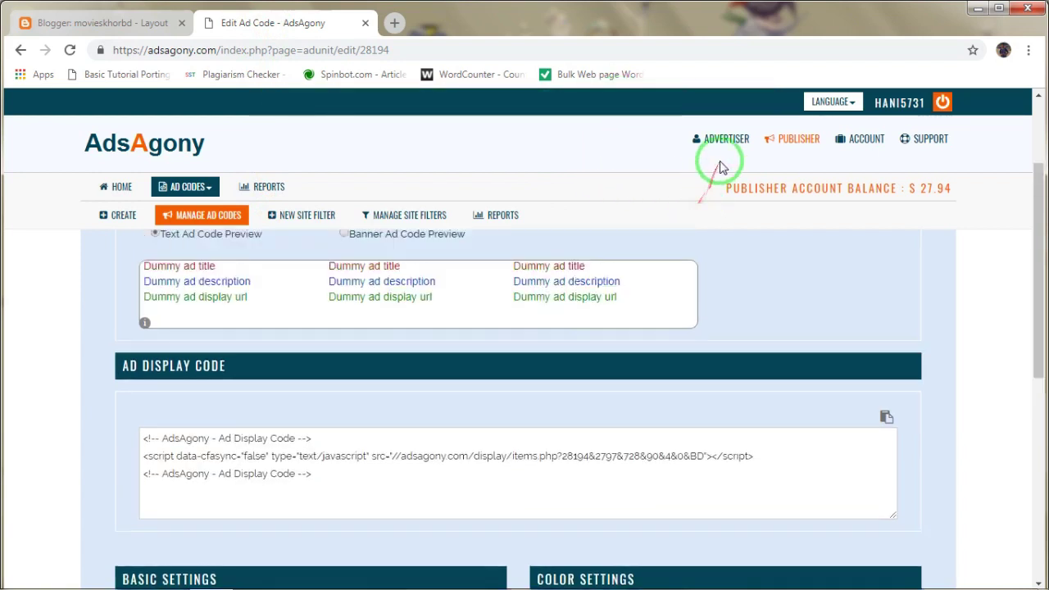
{"action": "scroll", "coordinate": [721, 164], "scroll_direction": "up", "scroll_amount": 1}
{"action": "left_click", "coordinate": [725, 139]}
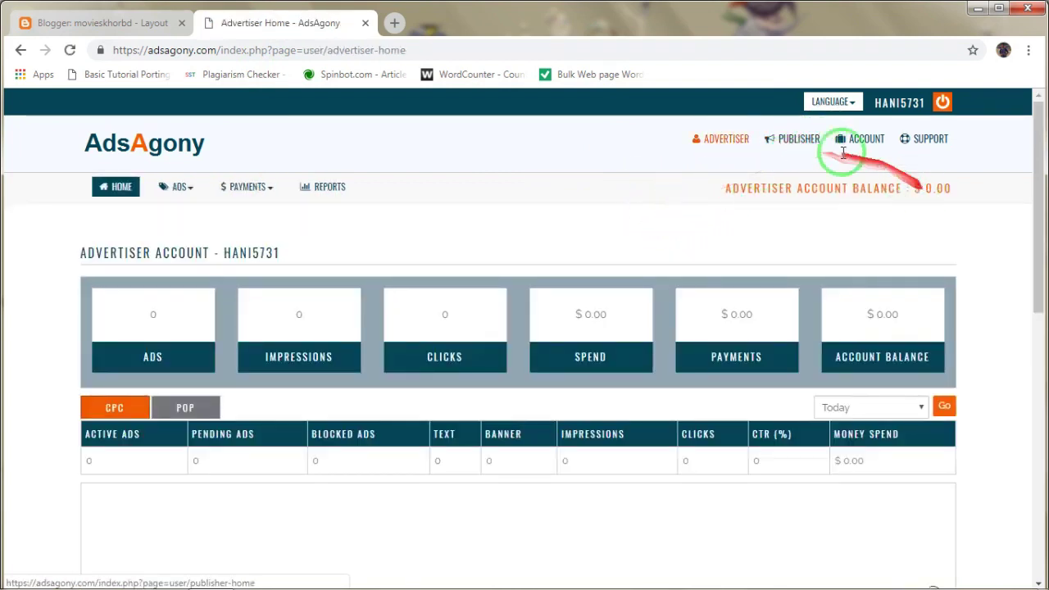
Open Publisher Home and check the $27.98 publisher balance
{"action": "left_click", "coordinate": [811, 146]}
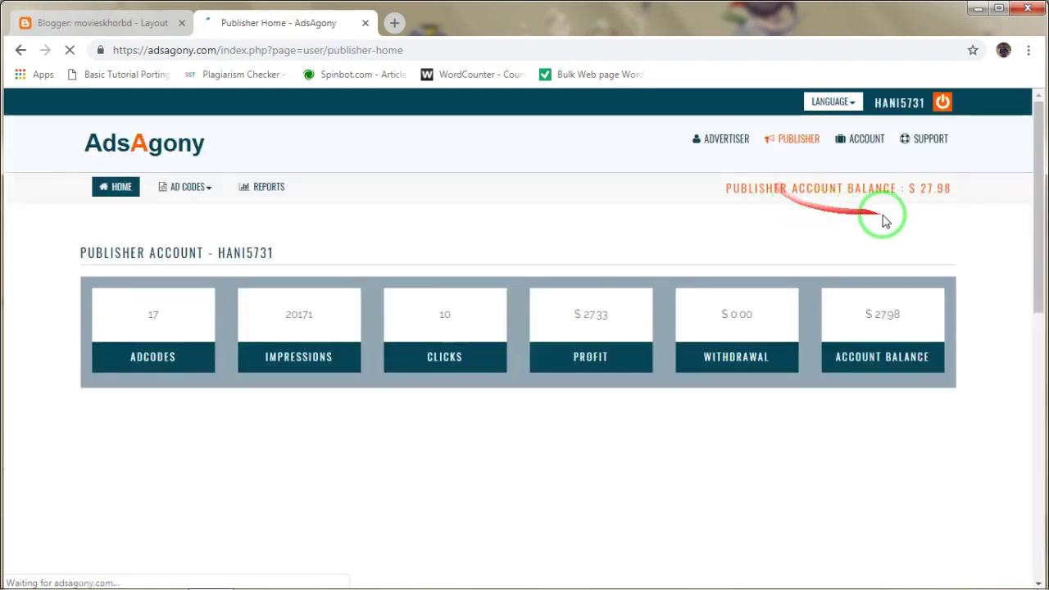
{"action": "left_click_drag", "start_coordinate": [964, 192], "coordinate": [918, 191]}
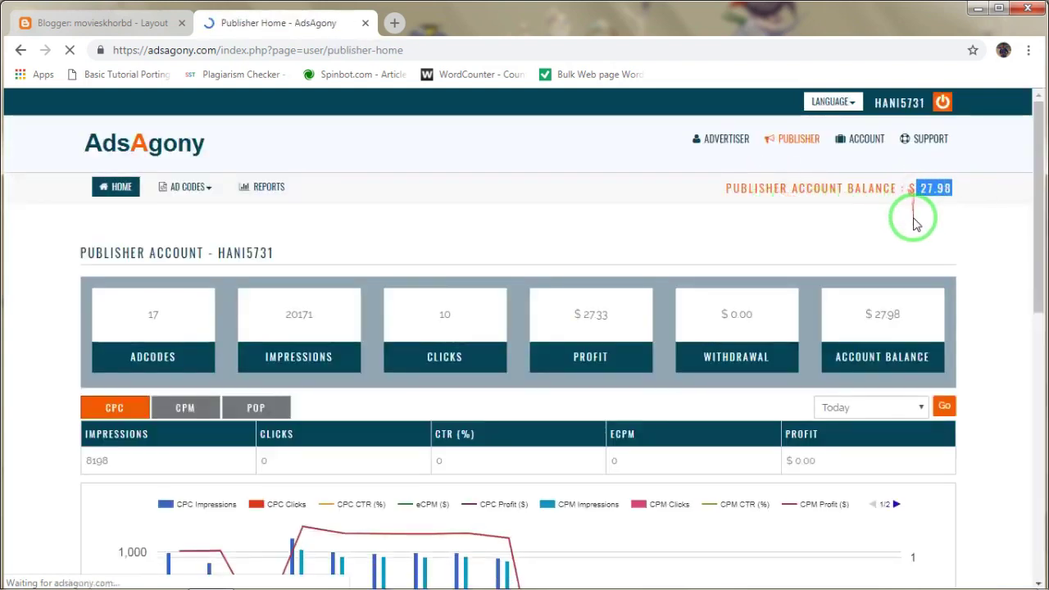
{"action": "left_click", "coordinate": [808, 239]}
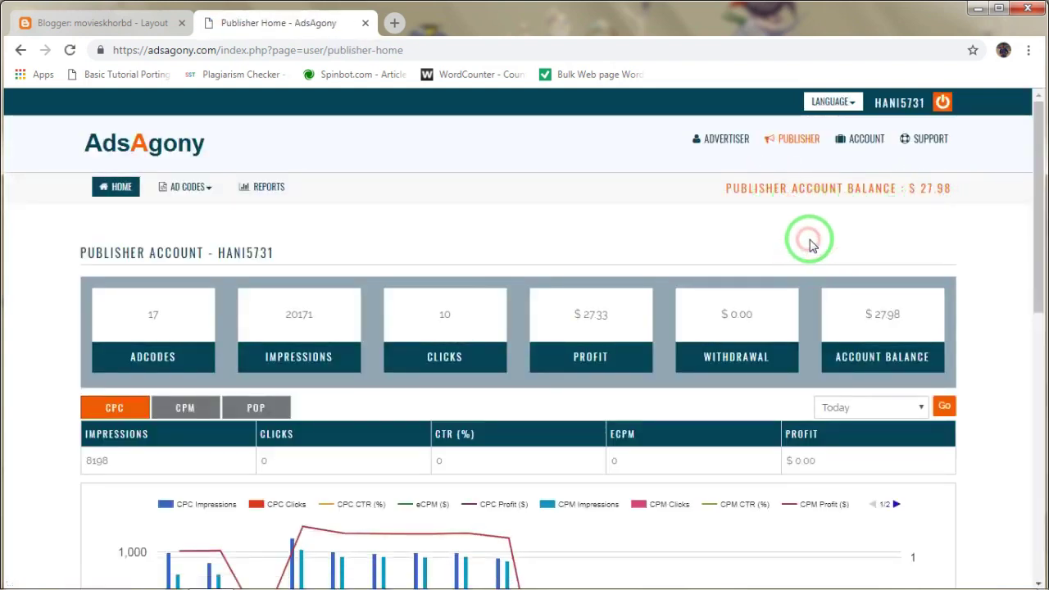
{"action": "scroll", "coordinate": [799, 246], "scroll_direction": "down", "scroll_amount": 2}
{"action": "scroll", "coordinate": [823, 259], "scroll_direction": "down", "scroll_amount": 6}
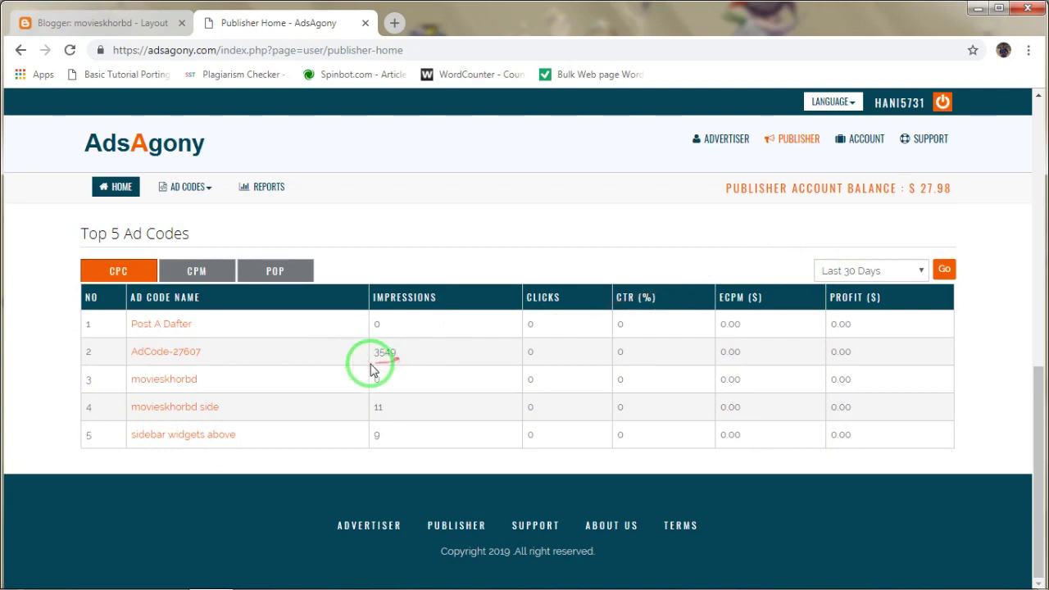
Review the CPM impressions and profit in the Top 5 Ad Codes table
{"action": "left_click", "coordinate": [201, 271]}
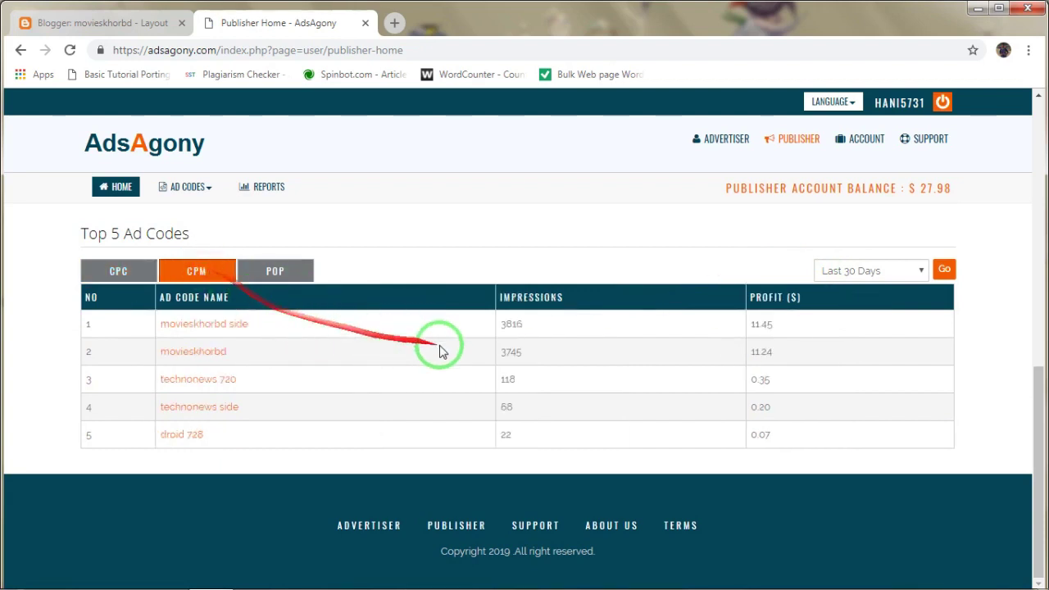
{"action": "left_click_drag", "start_coordinate": [506, 322], "coordinate": [519, 401]}
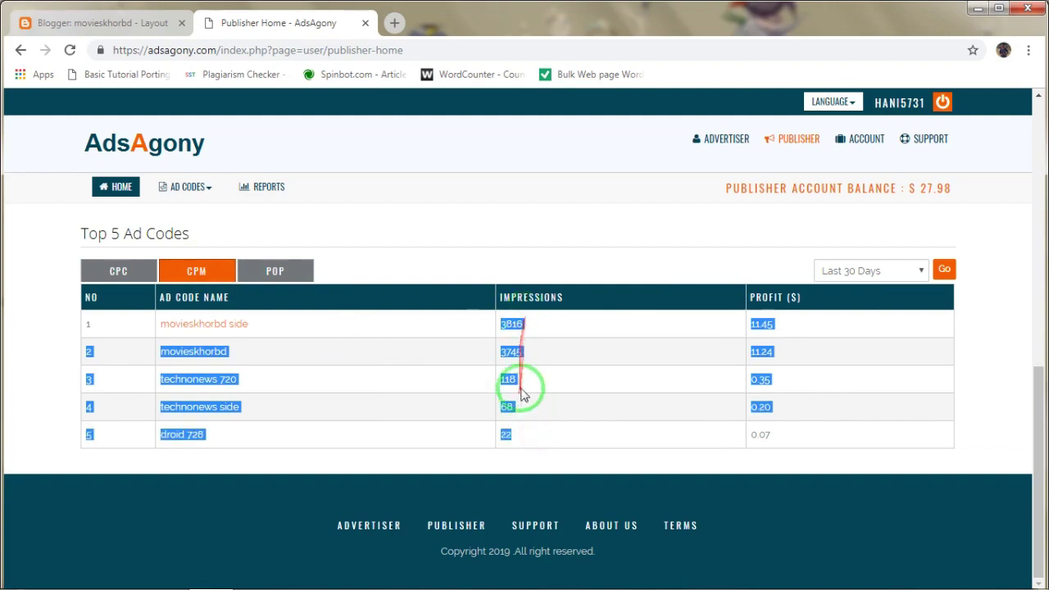
{"action": "left_click", "coordinate": [577, 267]}
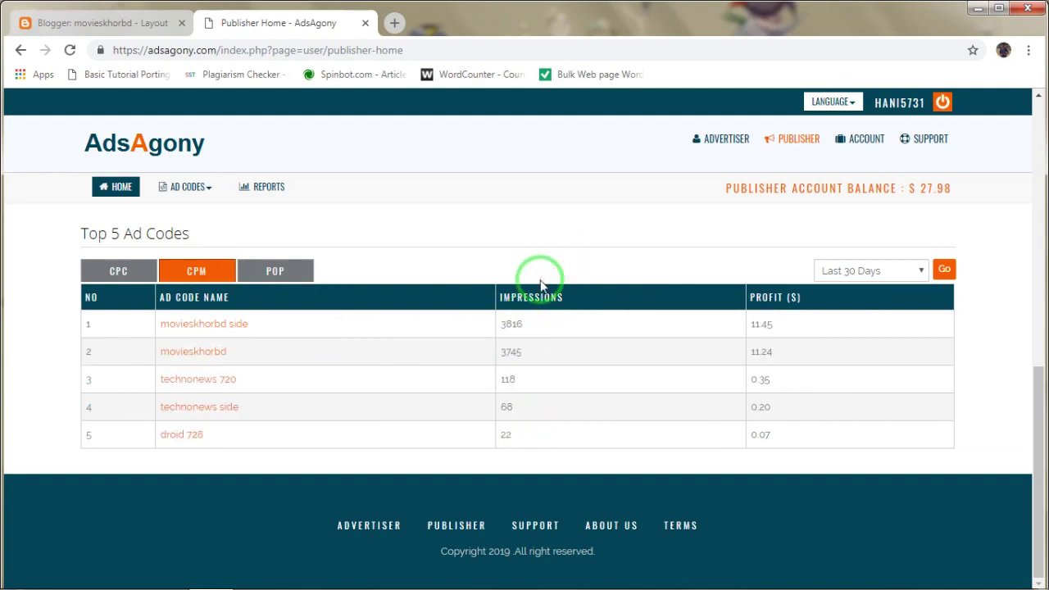
{"action": "scroll", "coordinate": [541, 283], "scroll_direction": "up", "scroll_amount": 8}
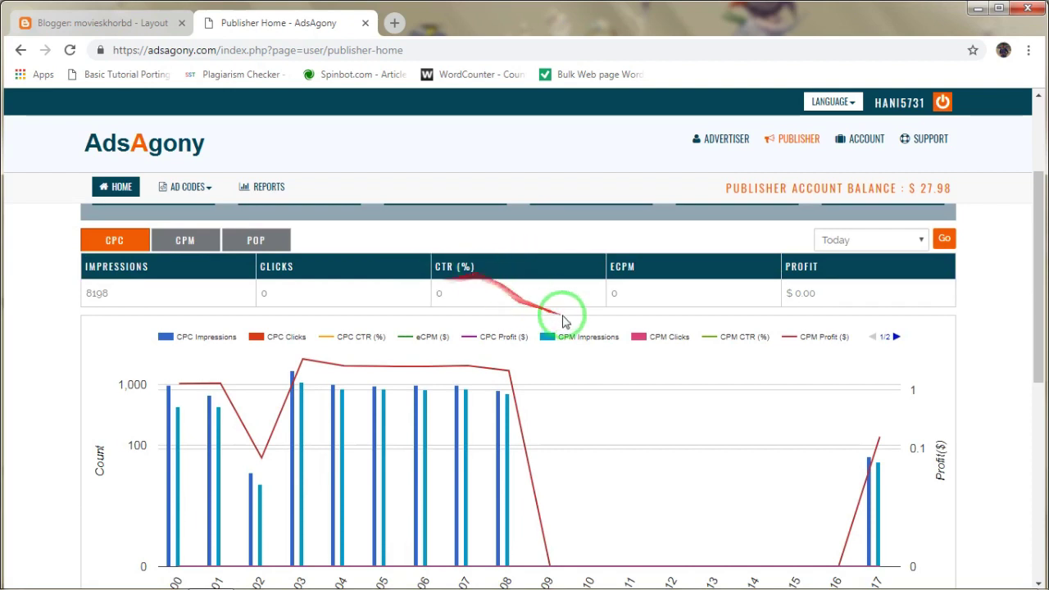
{"action": "scroll", "coordinate": [565, 315], "scroll_direction": "up", "scroll_amount": 2}
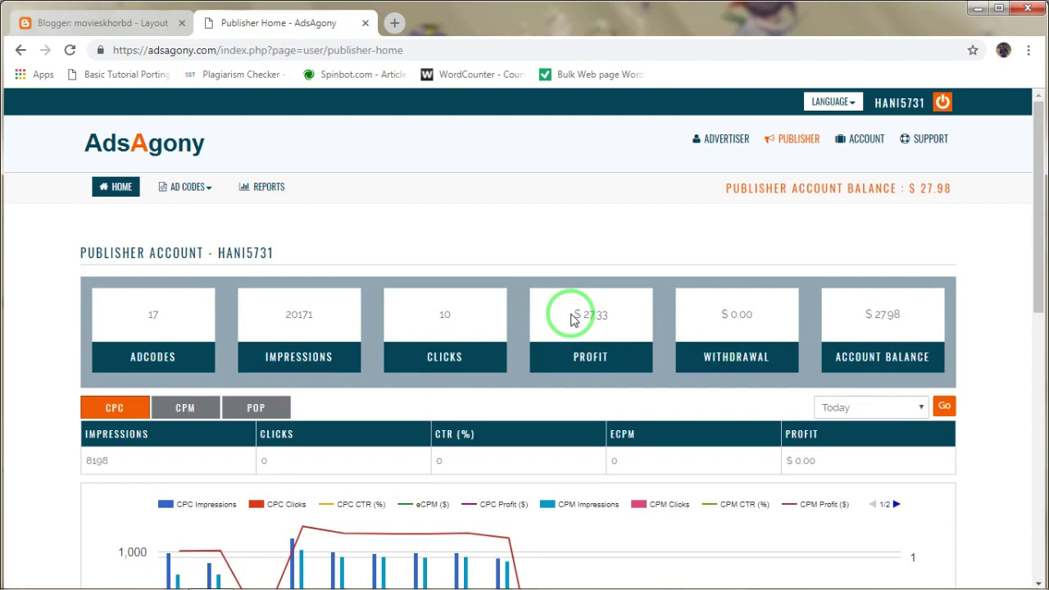